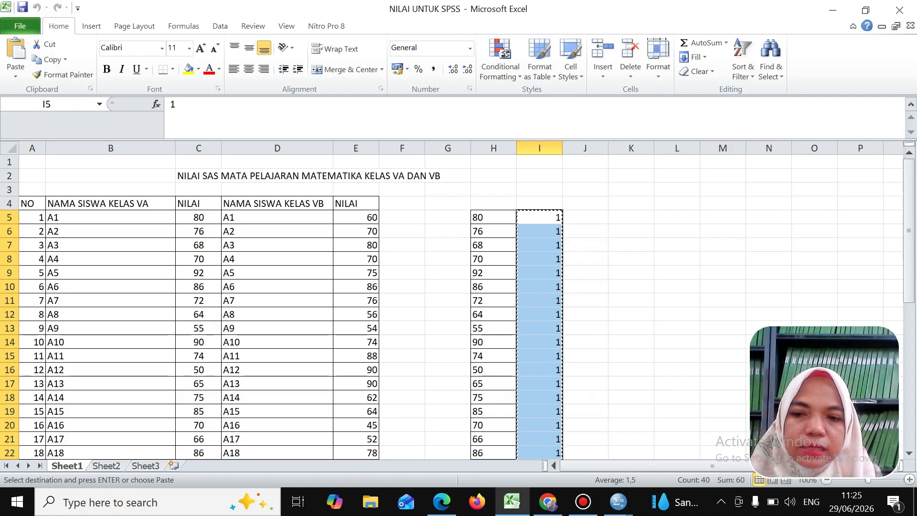
# Switch to the SPSS Data Editor and define two variables named Kelas and Nilai.
pyautogui.click(493, 218)
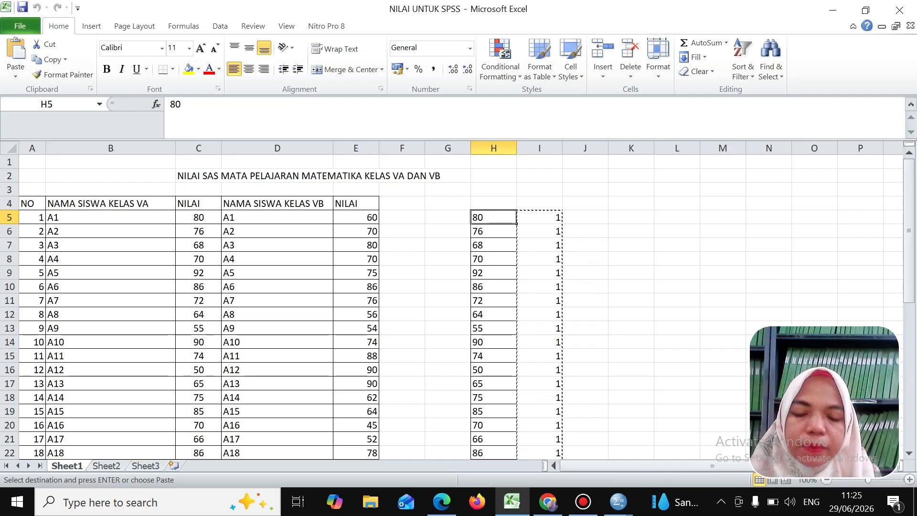
pyautogui.moveTo(618, 502)
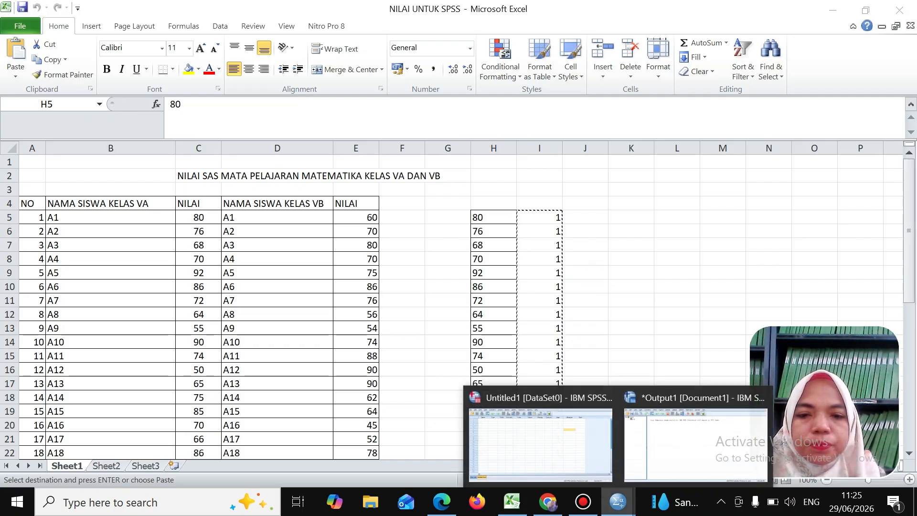
pyautogui.click(536, 438)
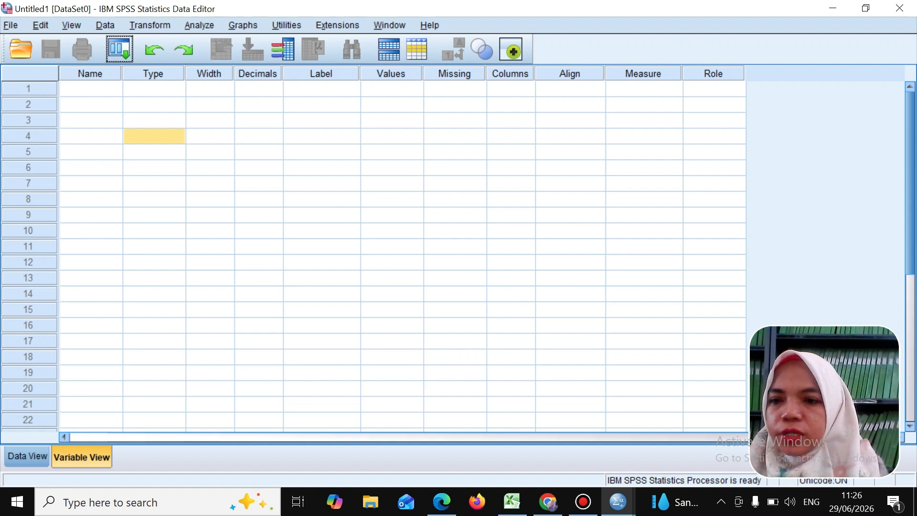
pyautogui.click(91, 89)
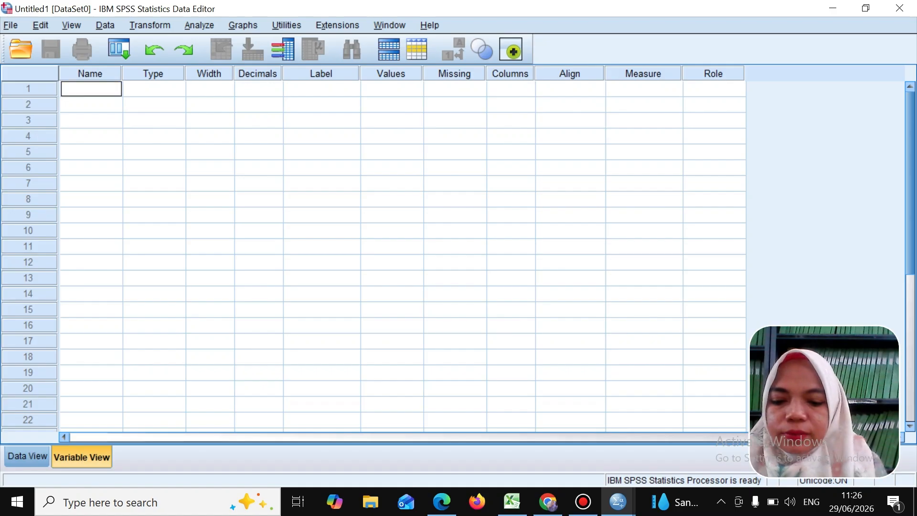
pyautogui.write('Kelas')
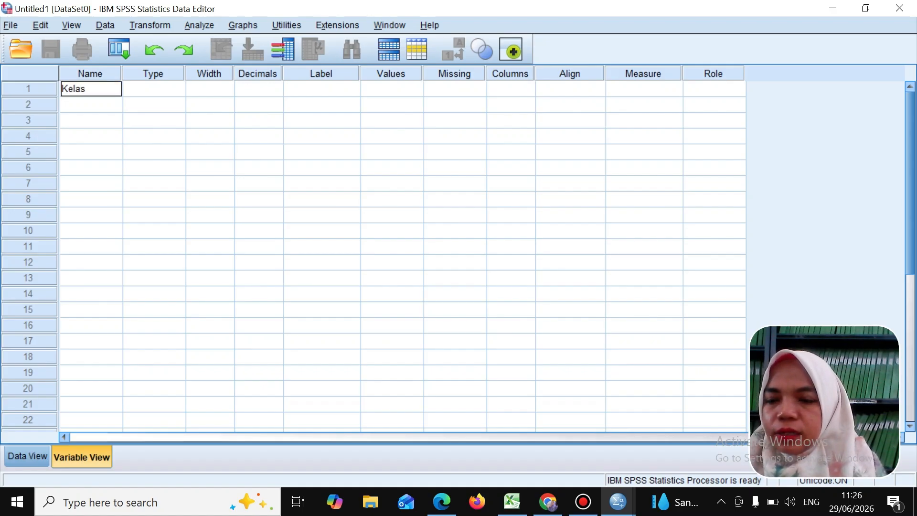
pyautogui.press('Return')
pyautogui.write('Nilai')
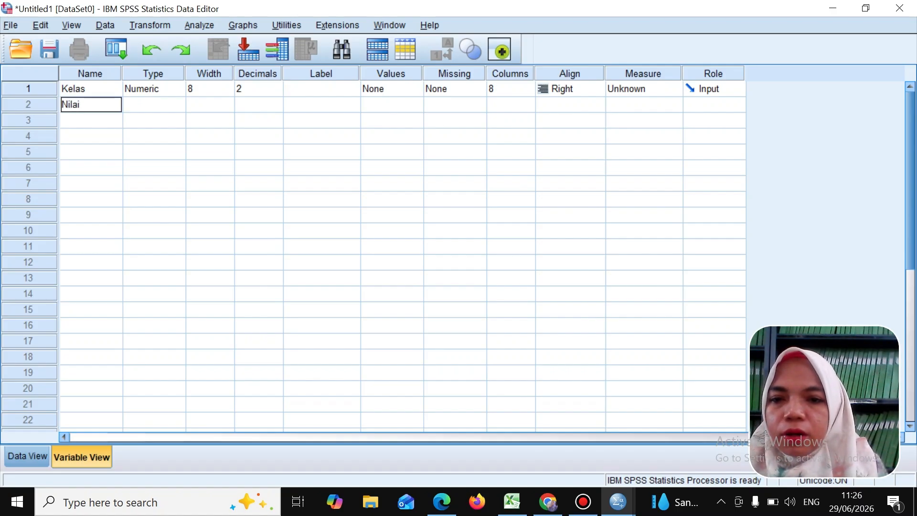
# Label the Kelas variable "V" and the Nilai variable "Hasil Brlajar".
pyautogui.click(321, 90)
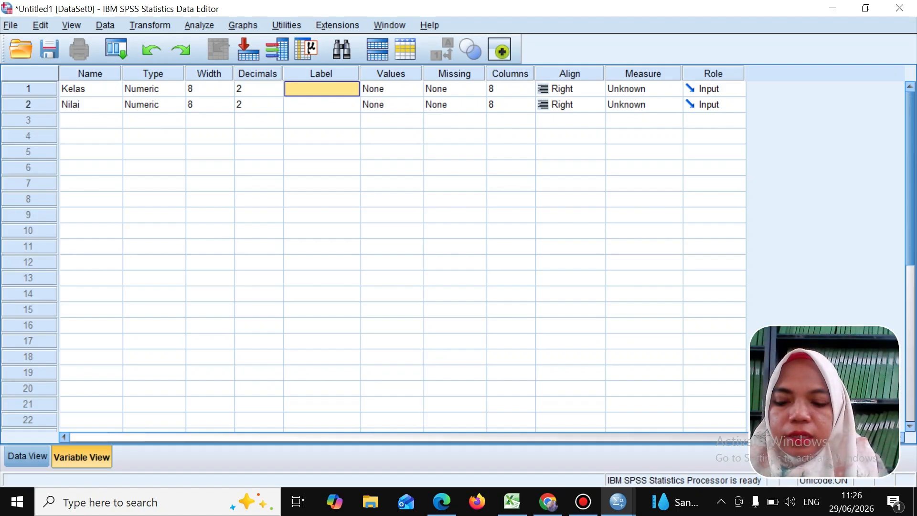
pyautogui.write('v')
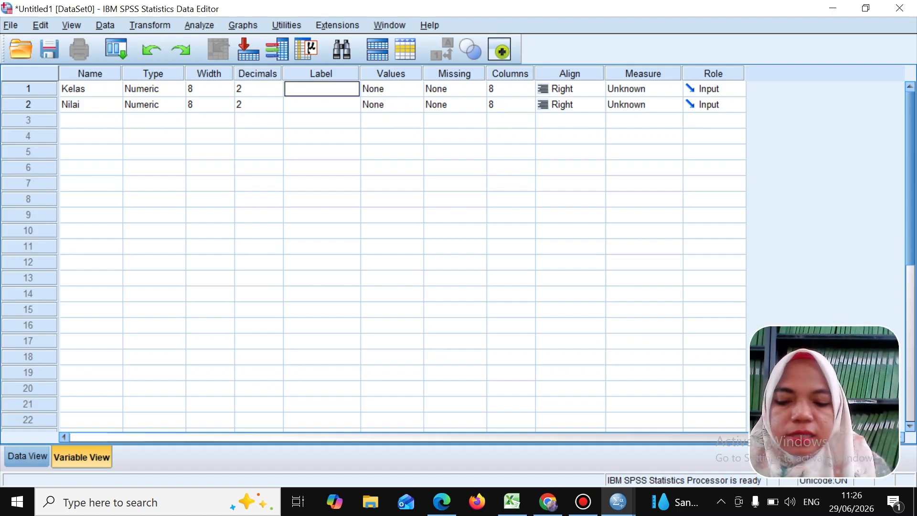
pyautogui.write('V')
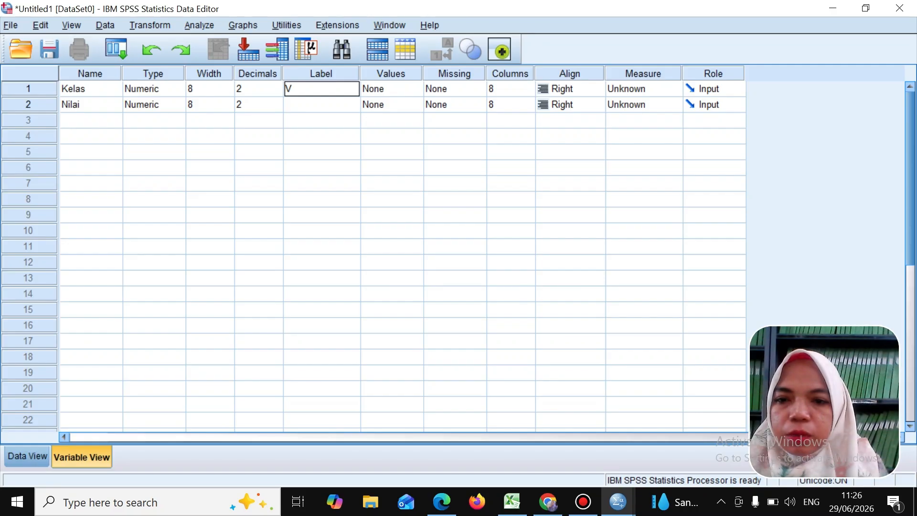
pyautogui.press('Return')
pyautogui.write('H')
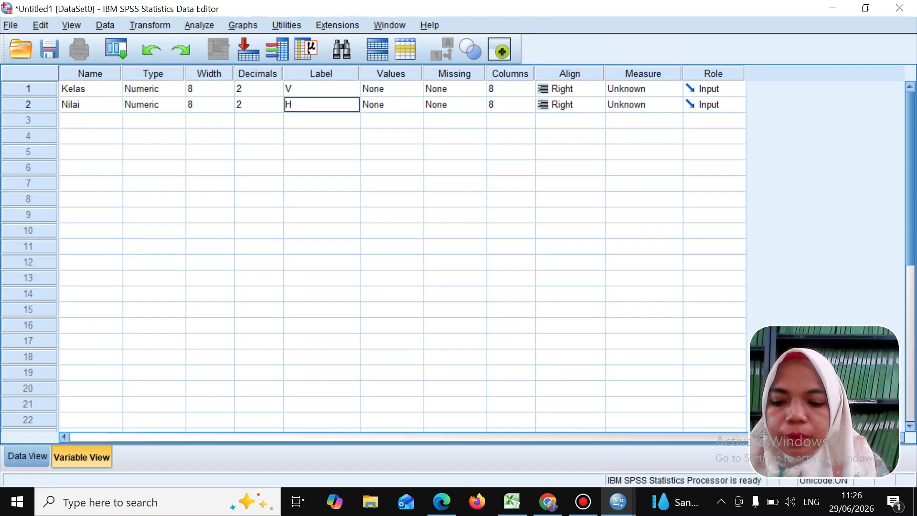
pyautogui.write('asil Brlajar')
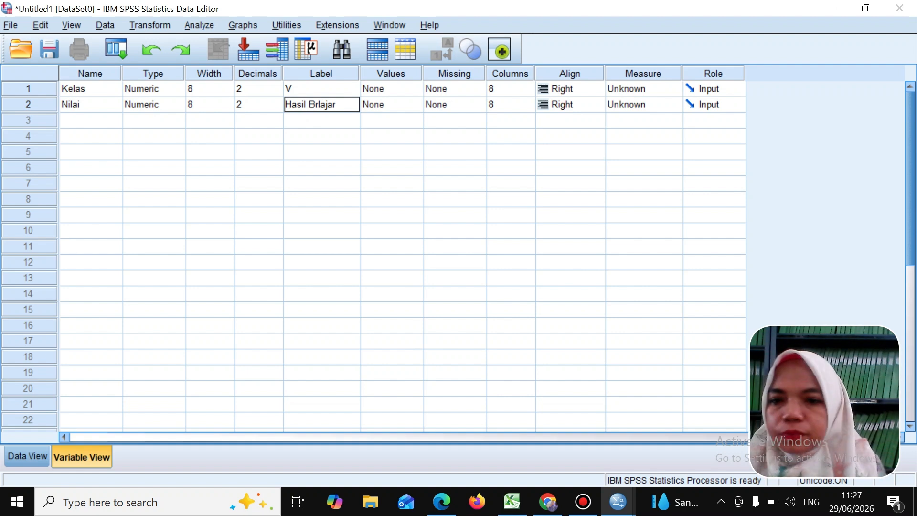
pyautogui.click(321, 152)
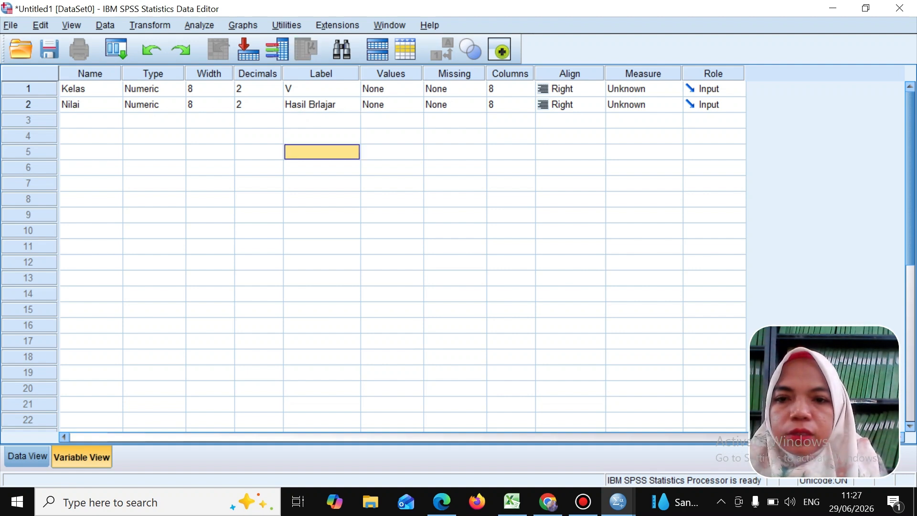
# Set the decimals of both the Kelas and Nilai variables to 0.
pyautogui.click(263, 89)
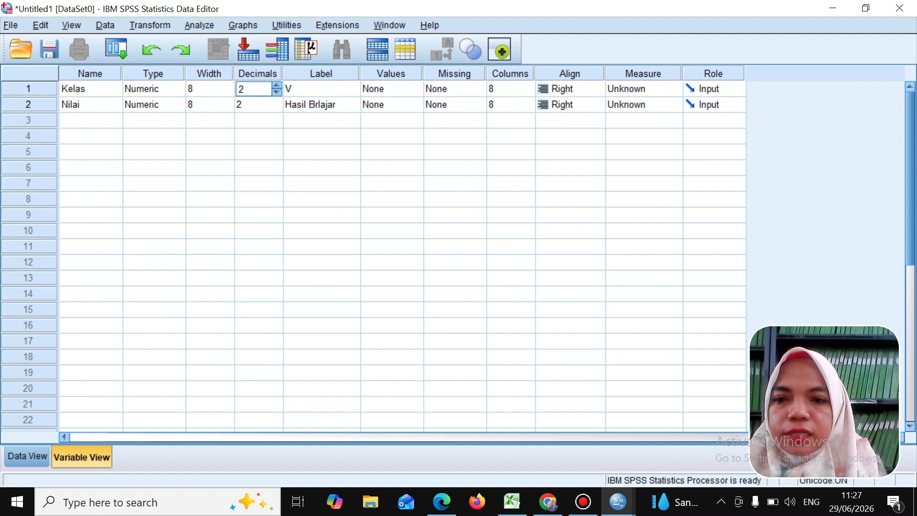
pyautogui.click(276, 92)
pyautogui.click(277, 92)
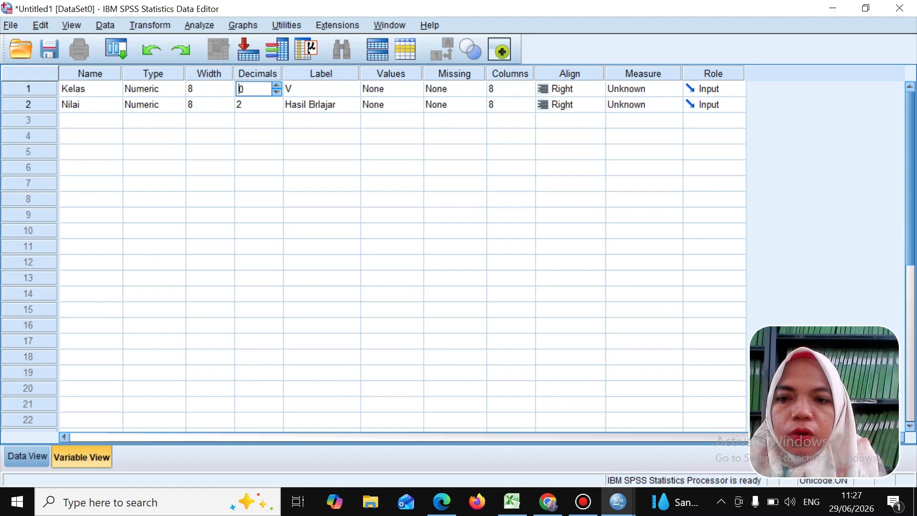
pyautogui.click(263, 105)
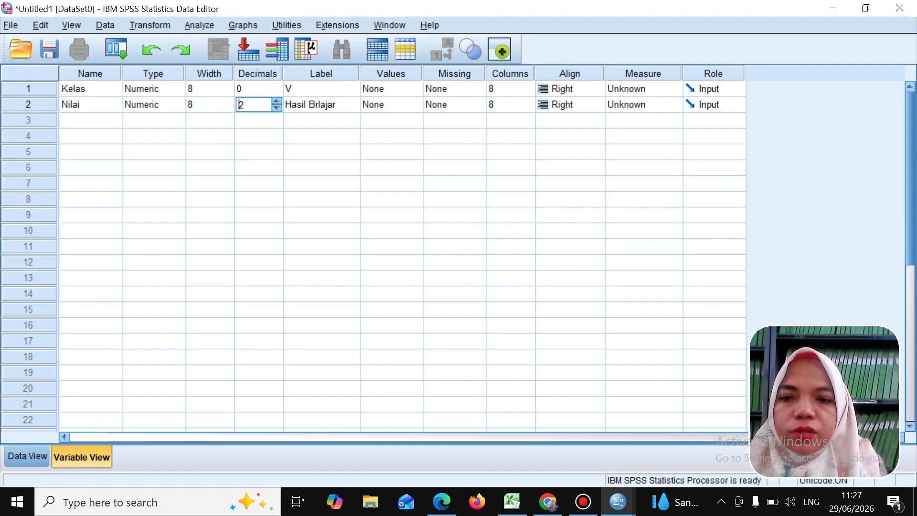
pyautogui.click(277, 108)
pyautogui.click(277, 108)
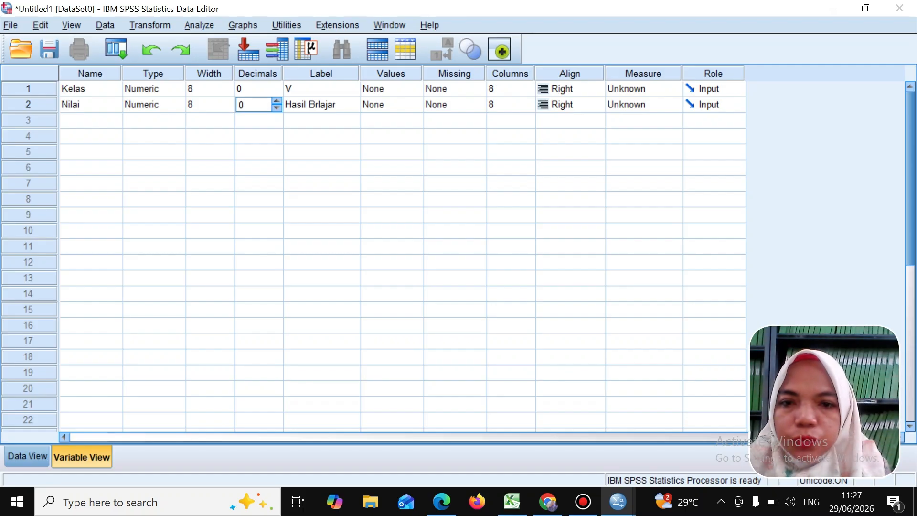
# Add a value label to the Kelas variable that assigns 1 to "VA".
pyautogui.click(391, 73)
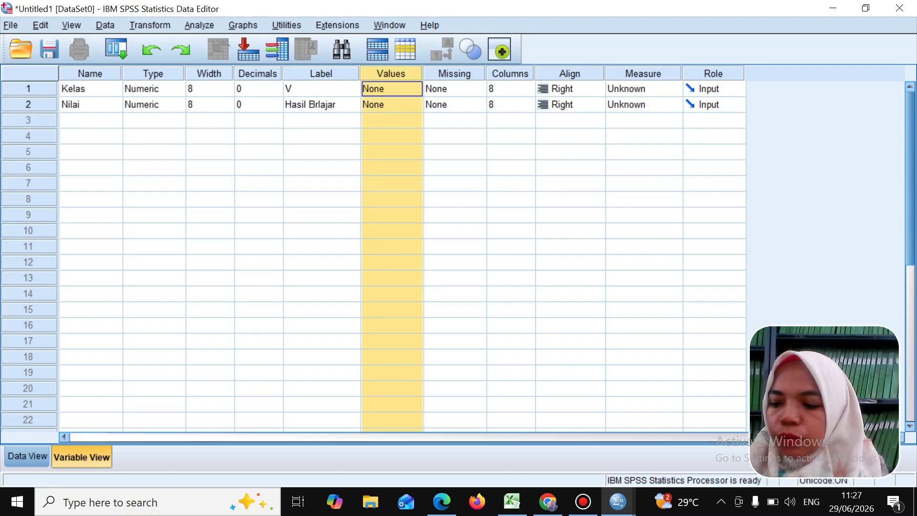
pyautogui.click(390, 89)
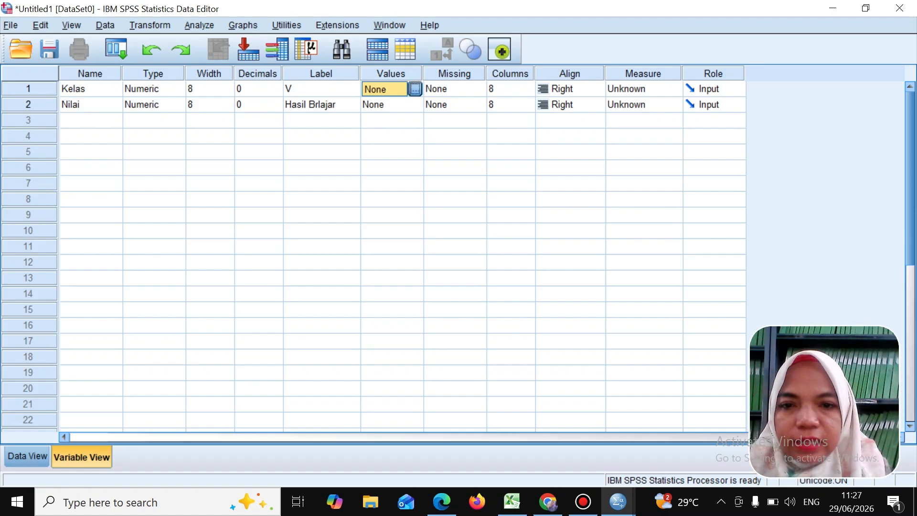
pyautogui.click(415, 89)
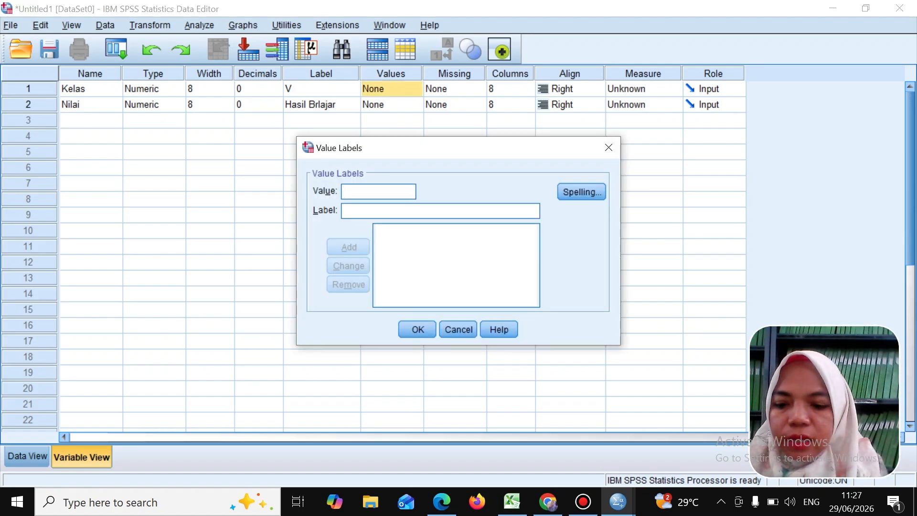
pyautogui.write('1')
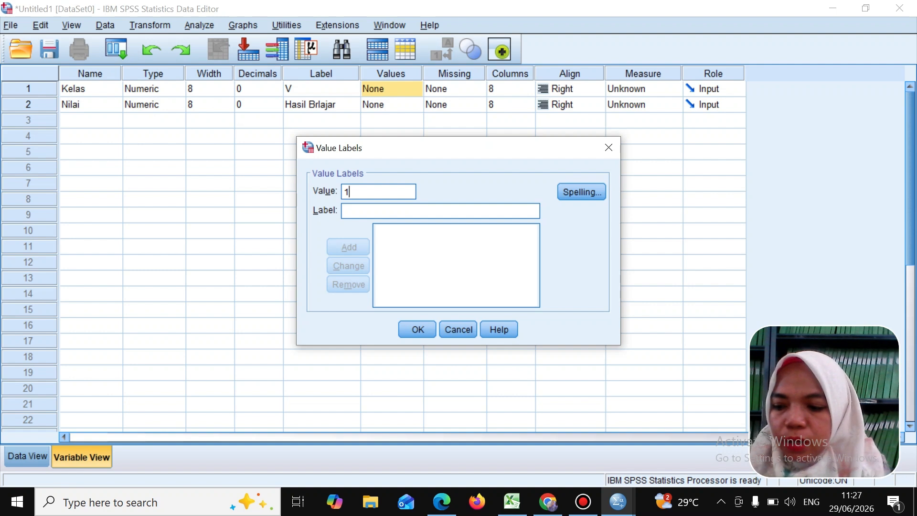
pyautogui.click(391, 210)
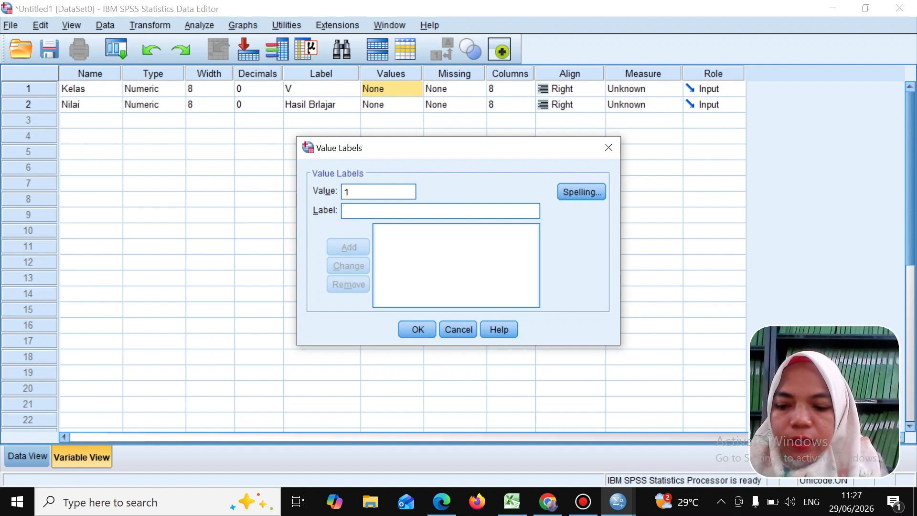
pyautogui.write('v')
pyautogui.press('BackSpace')
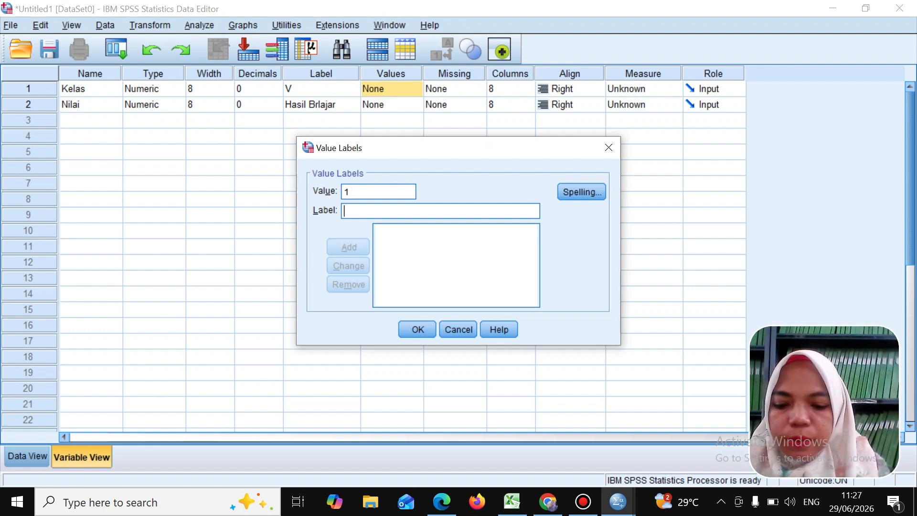
pyautogui.write('VA')
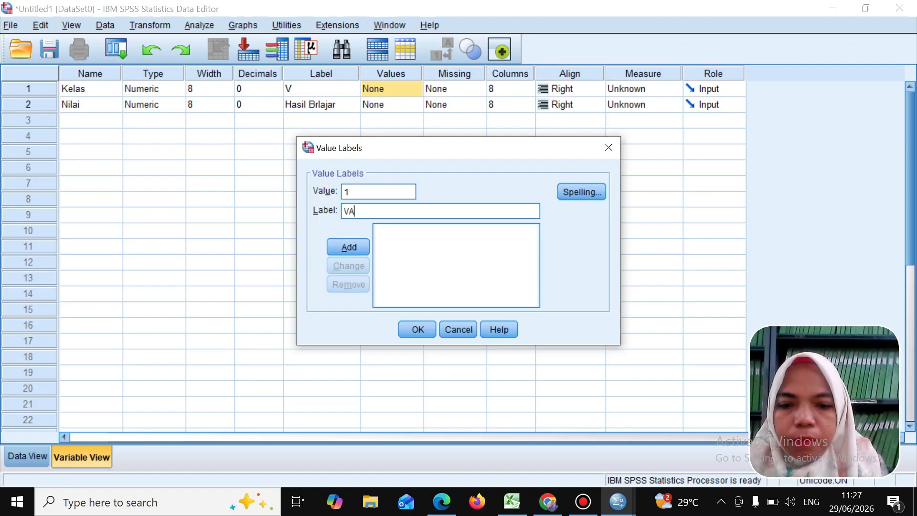
pyautogui.click(348, 247)
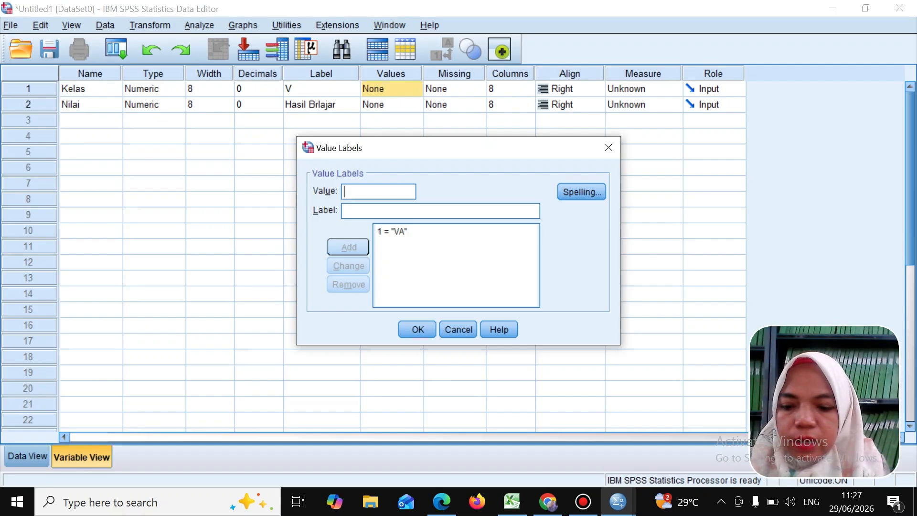
# Add the value label 2 = "VB" for Kelas and apply the value labels.
pyautogui.write('2')
pyautogui.press('Tab')
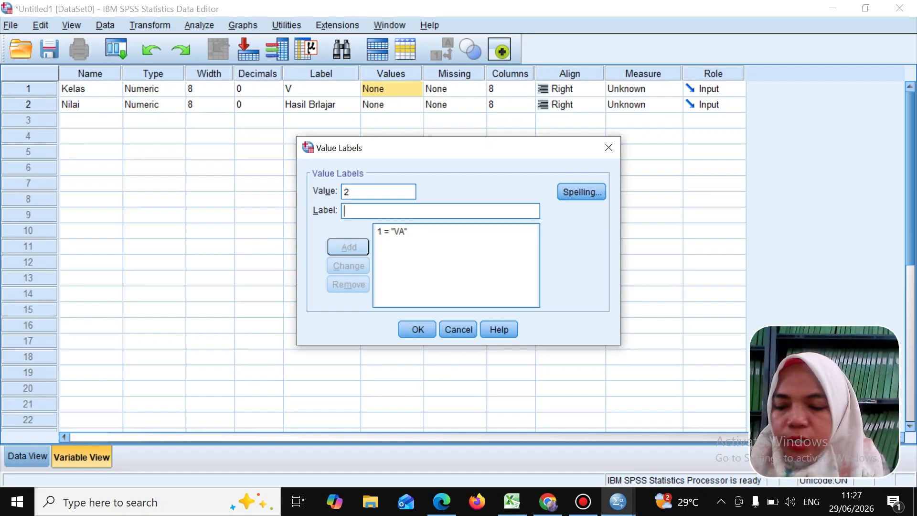
pyautogui.write('VB')
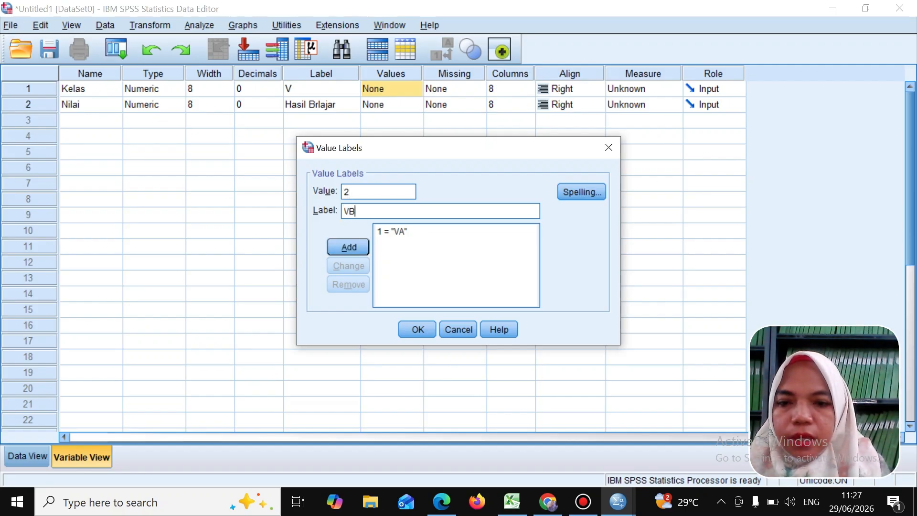
pyautogui.press('Return')
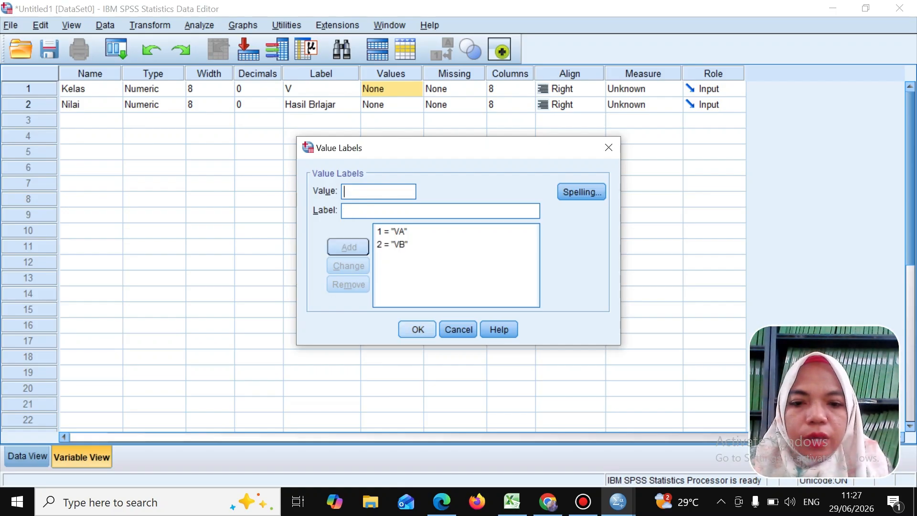
pyautogui.click(418, 329)
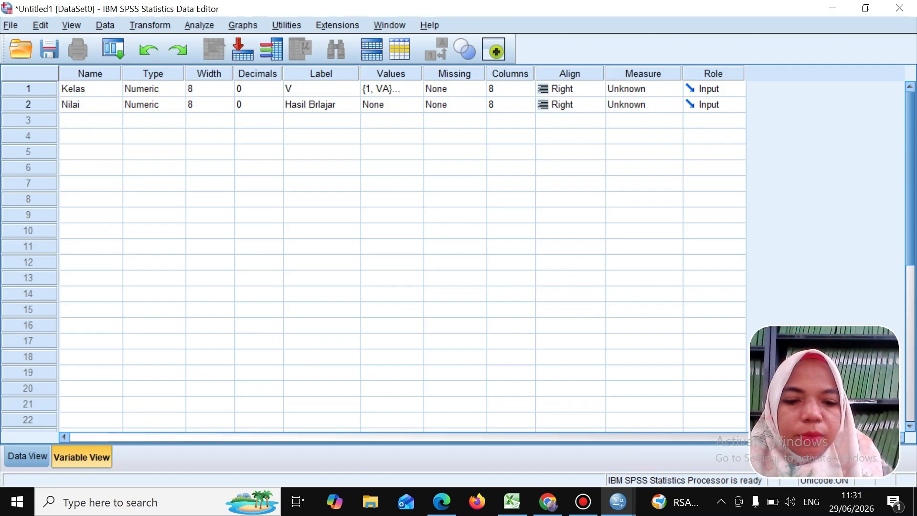
# Switch to the Excel workbook and copy the combined scores in cells H5 to H44.
pyautogui.click(512, 501)
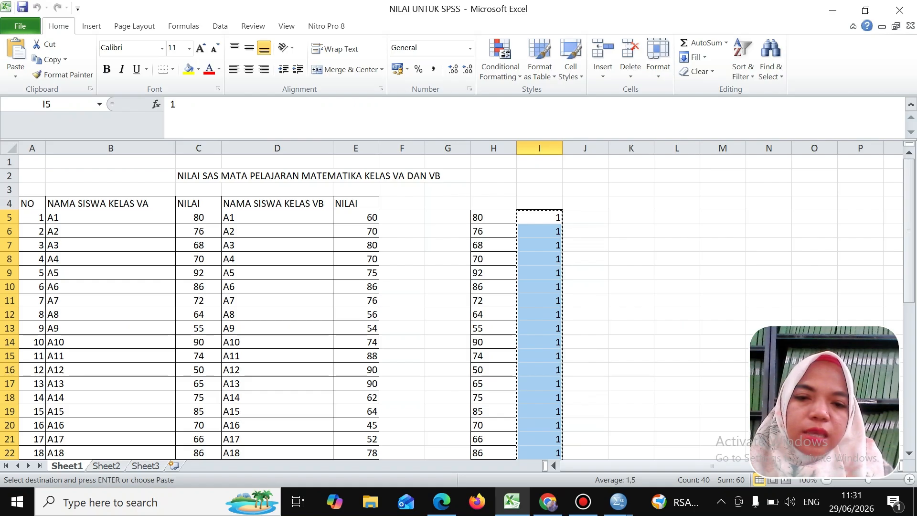
pyautogui.click(494, 217)
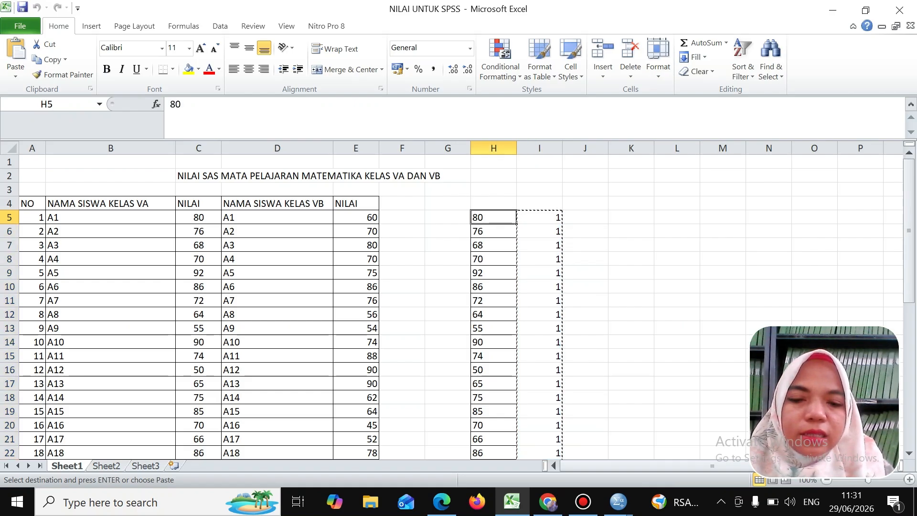
pyautogui.moveTo(493, 217); pyautogui.dragTo(514, 414)
pyautogui.rightClick(494, 398)
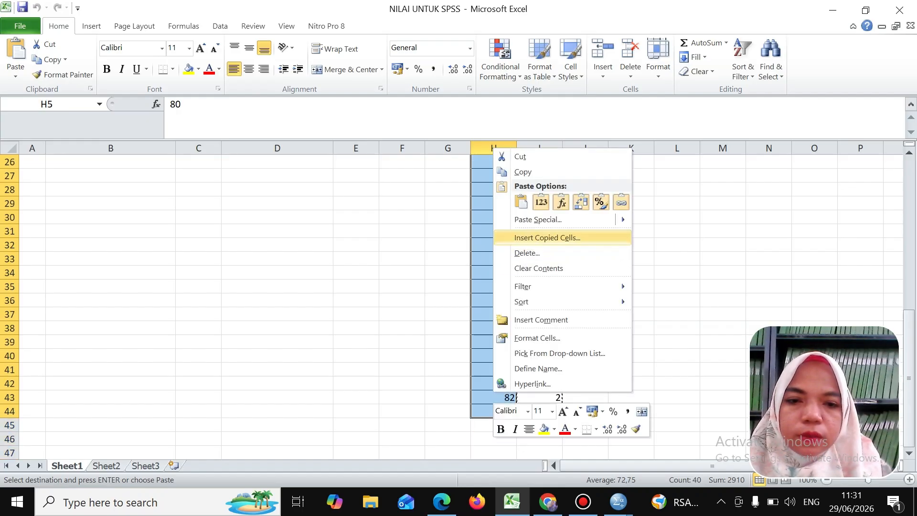
pyautogui.click(522, 172)
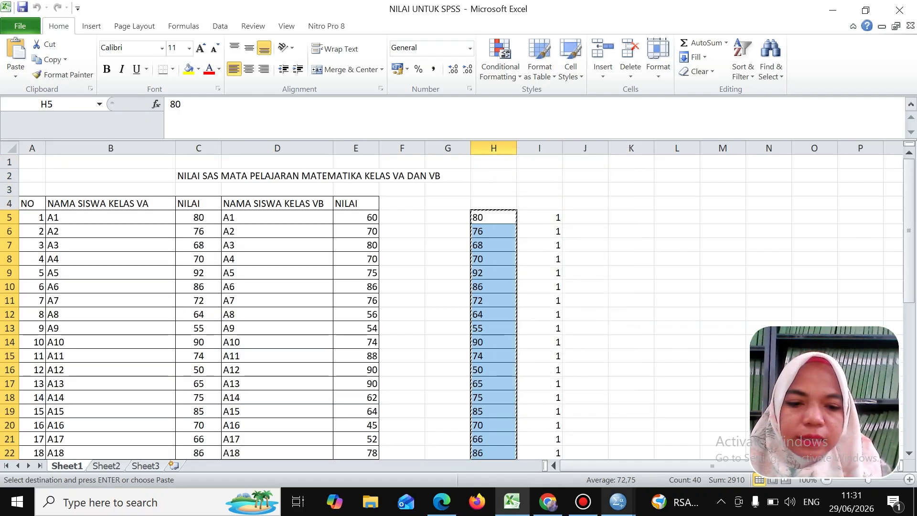
# Switch to the SPSS Data Editor and paste the copied scores into the Nilai column for rows 1 to 29.
pyautogui.click(618, 502)
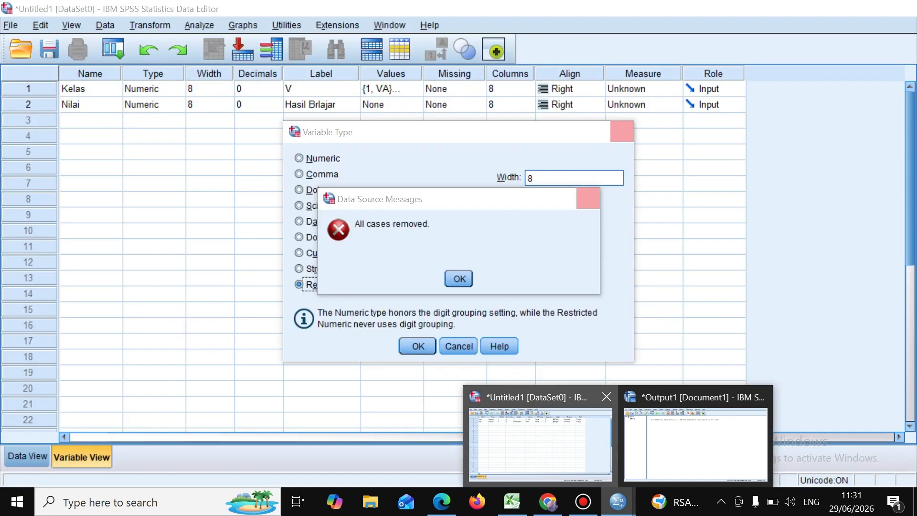
pyautogui.click(540, 440)
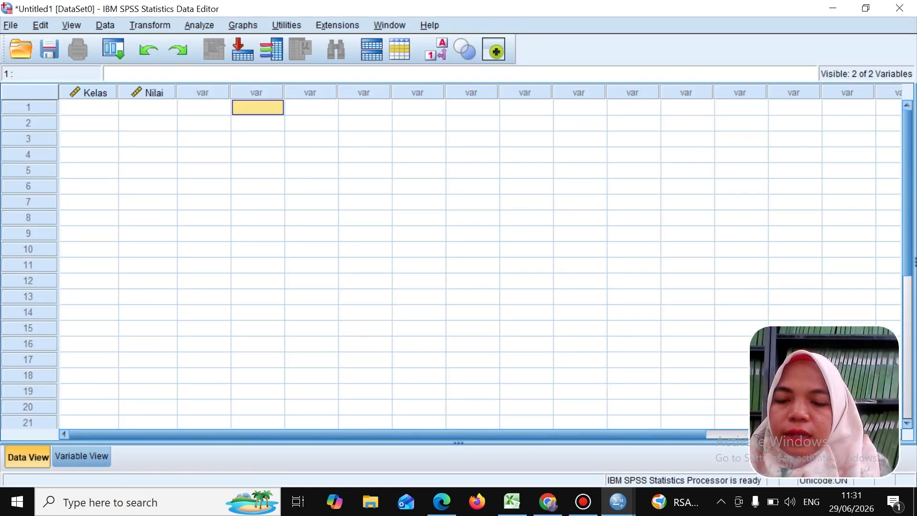
pyautogui.click(148, 108)
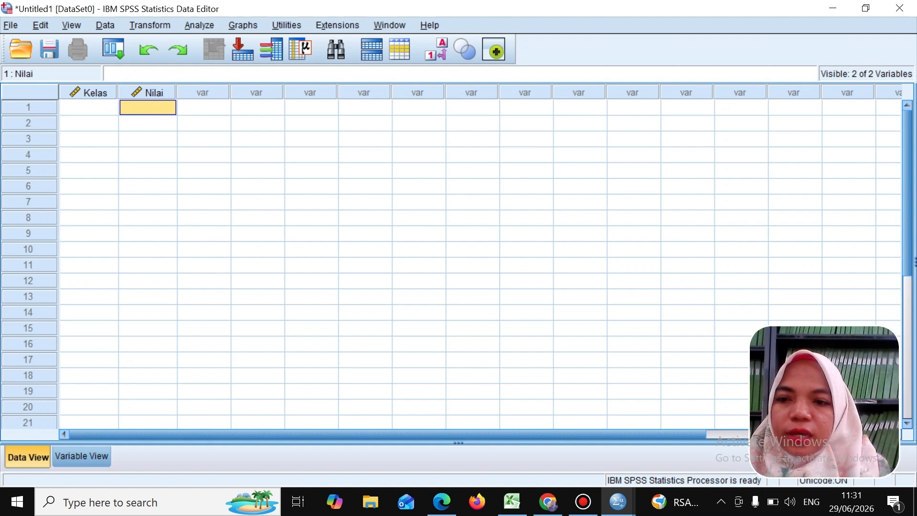
pyautogui.moveTo(148, 108); pyautogui.dragTo(148, 429)
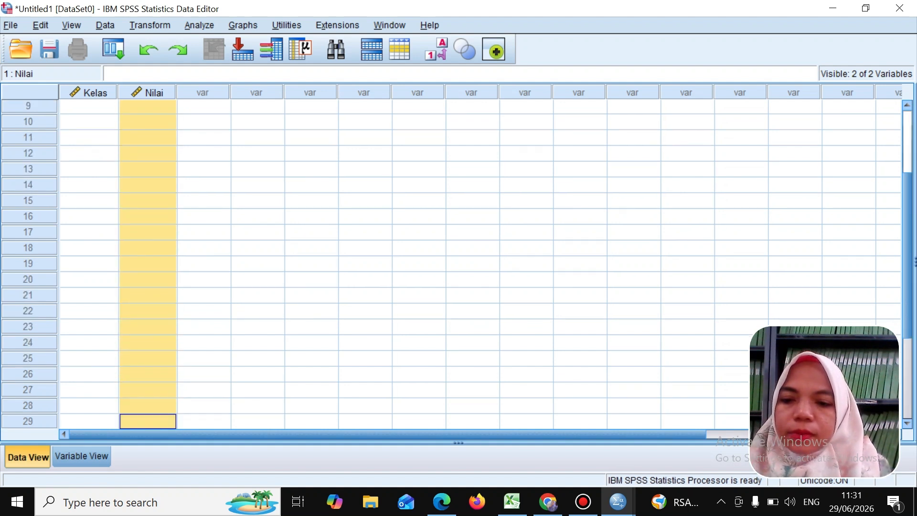
pyautogui.rightClick(139, 421)
pyautogui.click(170, 396)
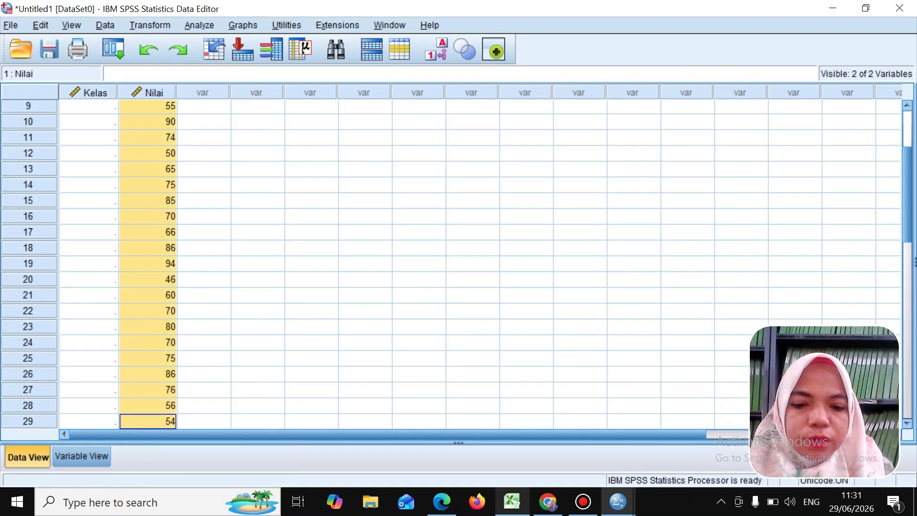
# Switch to the Excel workbook and copy the class codes in cells I5 to I44.
pyautogui.click(512, 502)
pyautogui.click(539, 217)
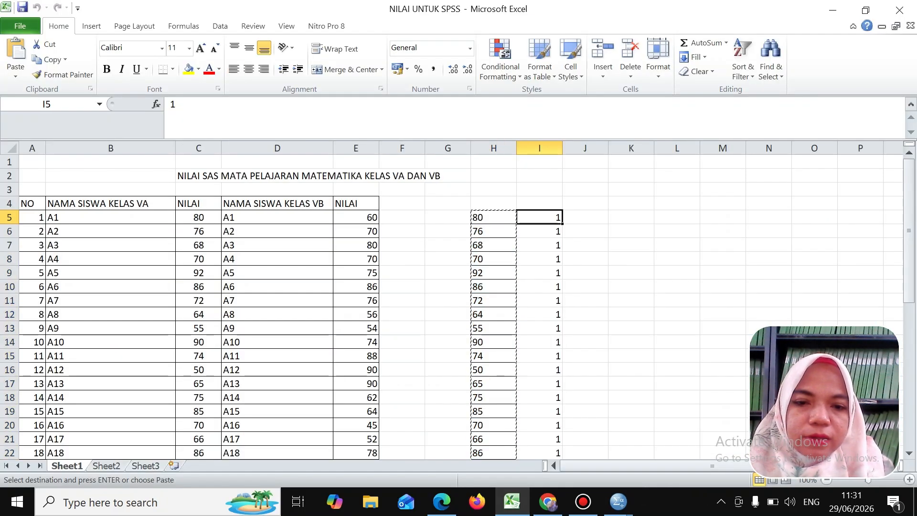
pyautogui.moveTo(540, 217); pyautogui.dragTo(541, 377)
pyautogui.rightClick(541, 377)
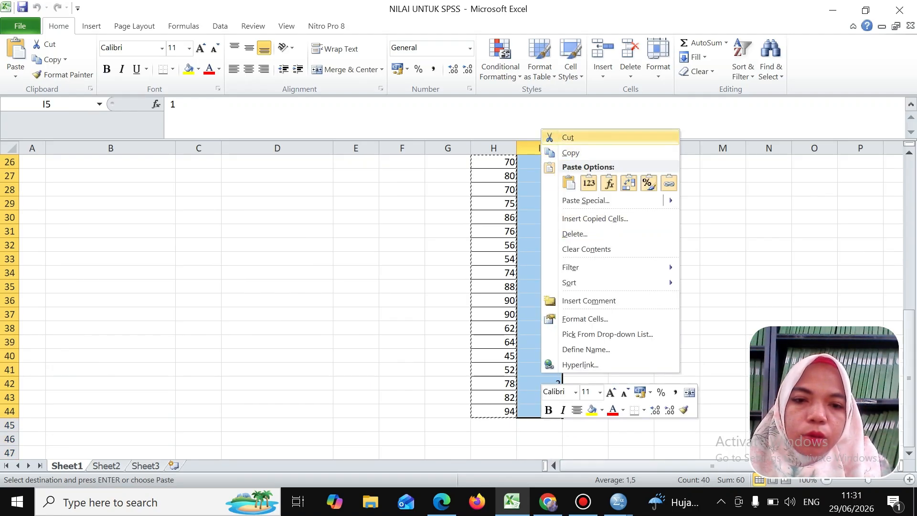
pyautogui.click(571, 152)
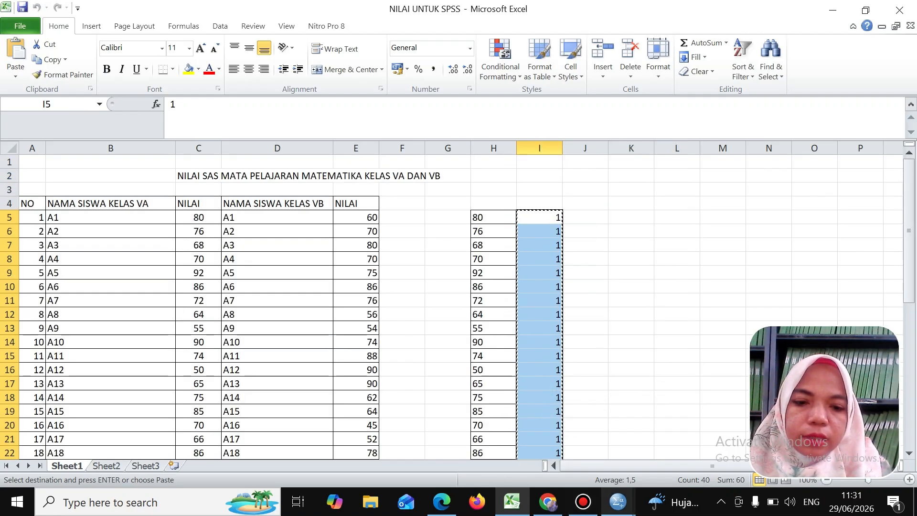
# Switch back to the SPSS Data Editor and paste the class codes into the Kelas column for rows 1 to 29.
pyautogui.click(618, 501)
pyautogui.click(541, 438)
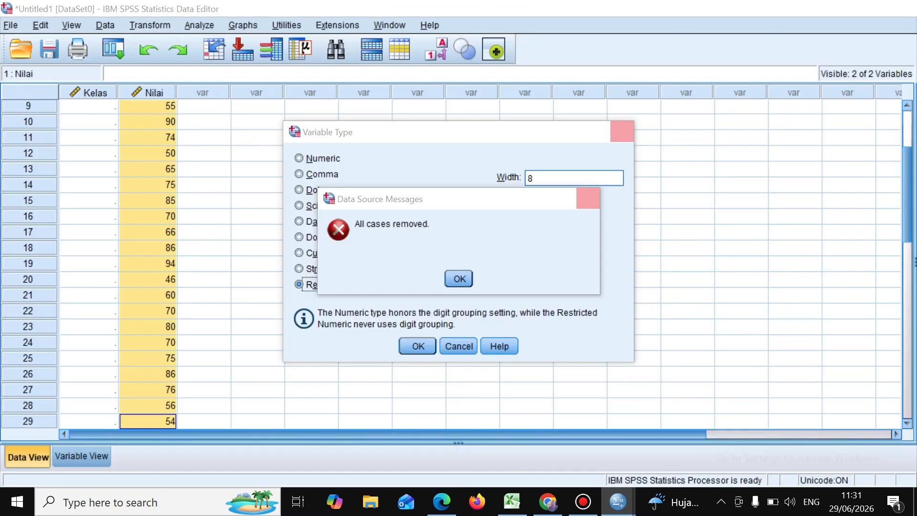
pyautogui.moveTo(906, 191); pyautogui.dragTo(907, 152)
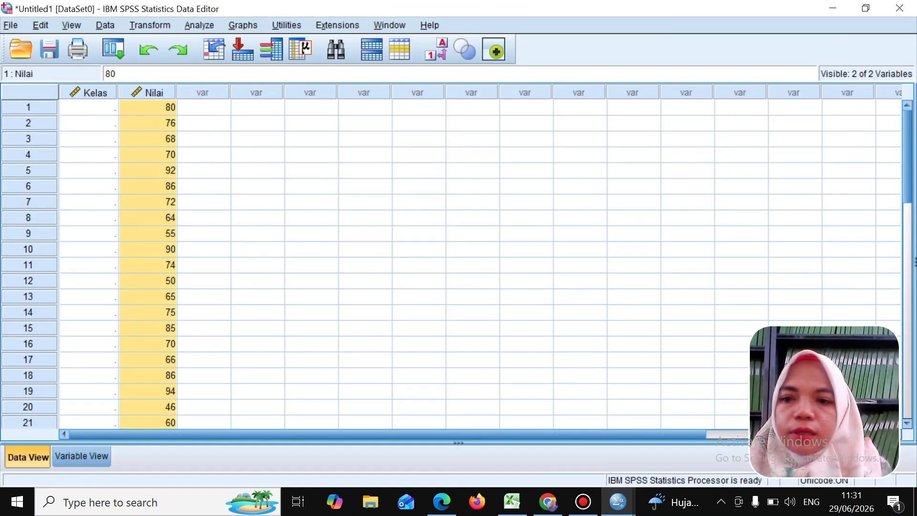
pyautogui.moveTo(89, 108); pyautogui.dragTo(88, 295)
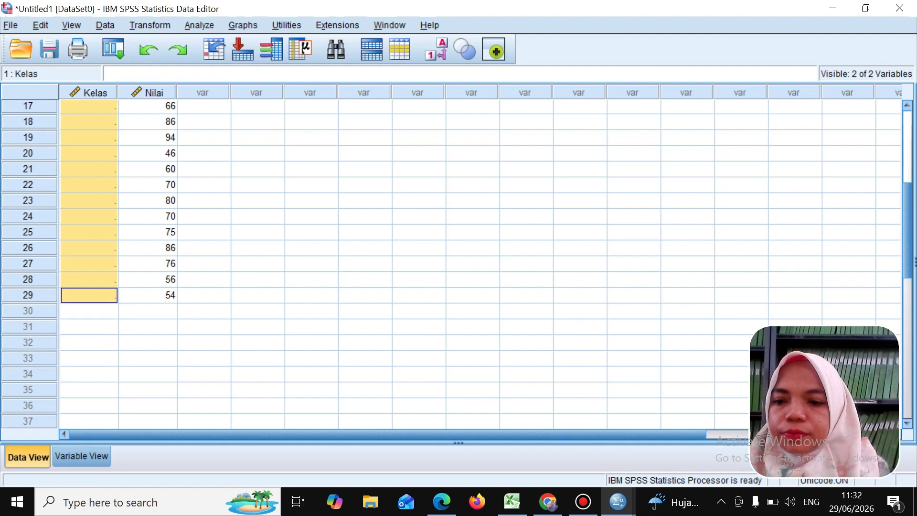
pyautogui.rightClick(90, 295)
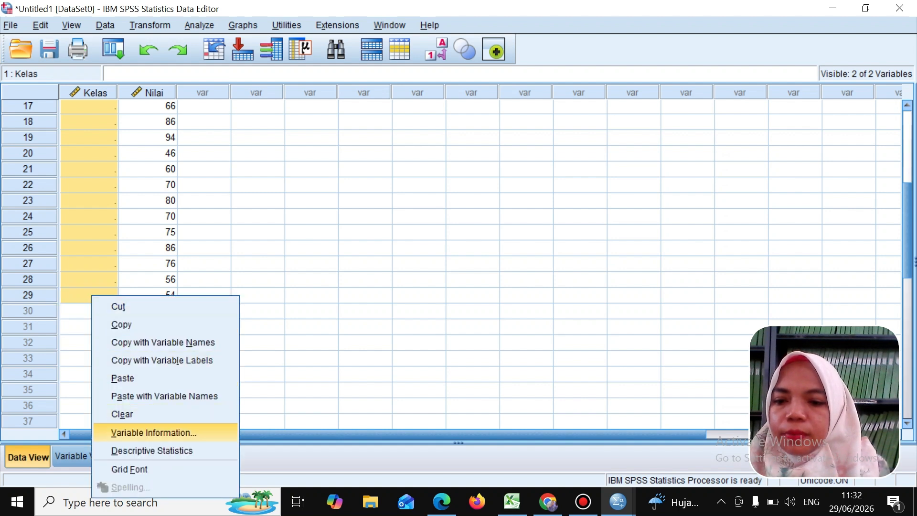
pyautogui.click(122, 378)
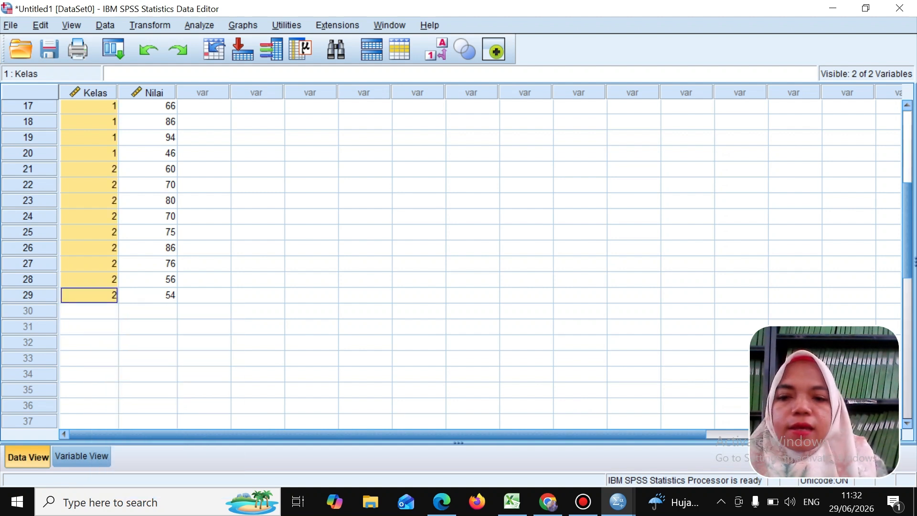
pyautogui.click(365, 264)
pyautogui.moveTo(907, 230); pyautogui.dragTo(908, 153)
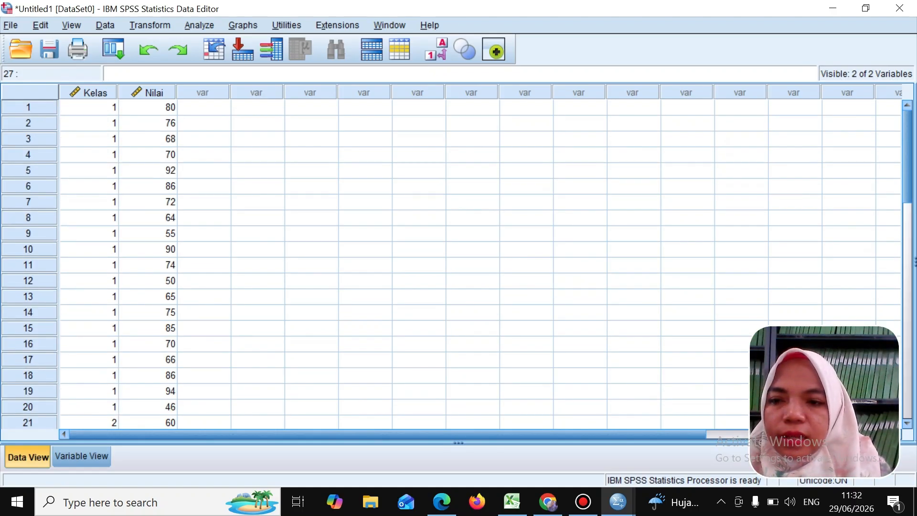
# Start an Explore analysis with Hasil Brlajar [Nilai] as the dependent variable and V [Kelas] as the factor.
pyautogui.moveTo(512, 501)
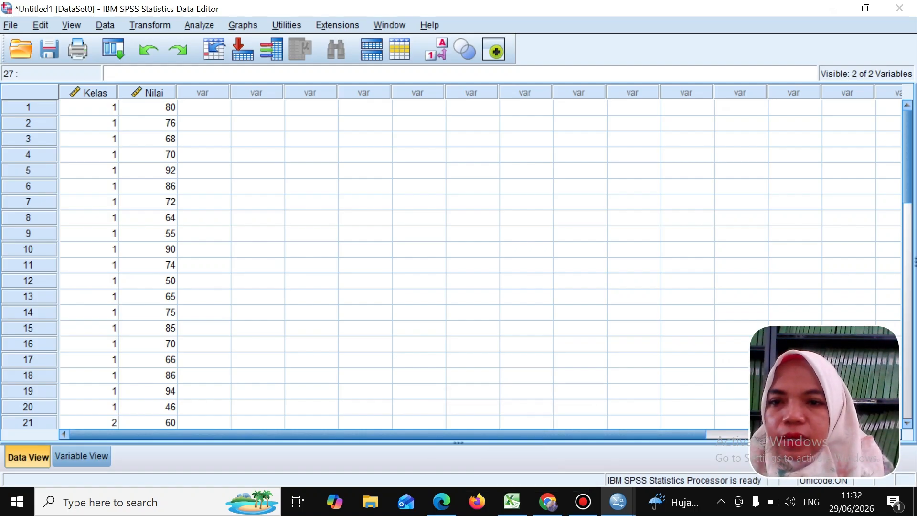
pyautogui.click(200, 26)
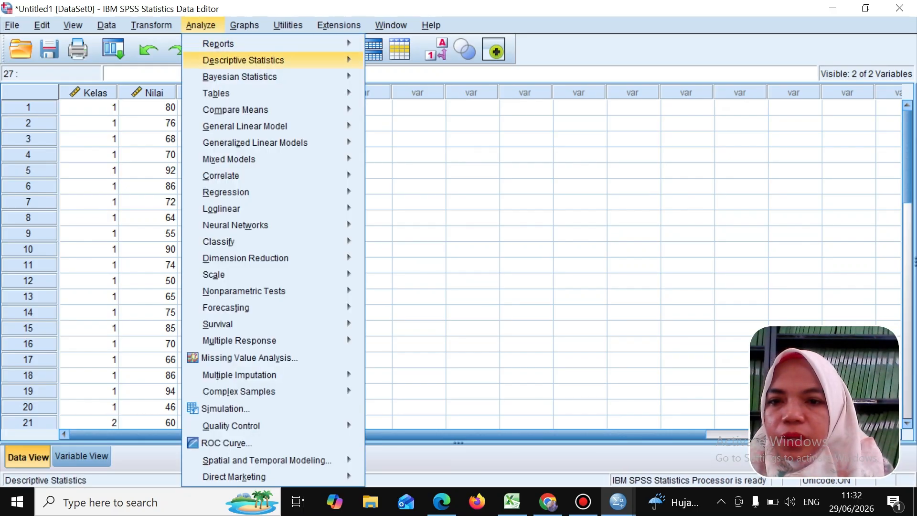
pyautogui.moveTo(243, 60)
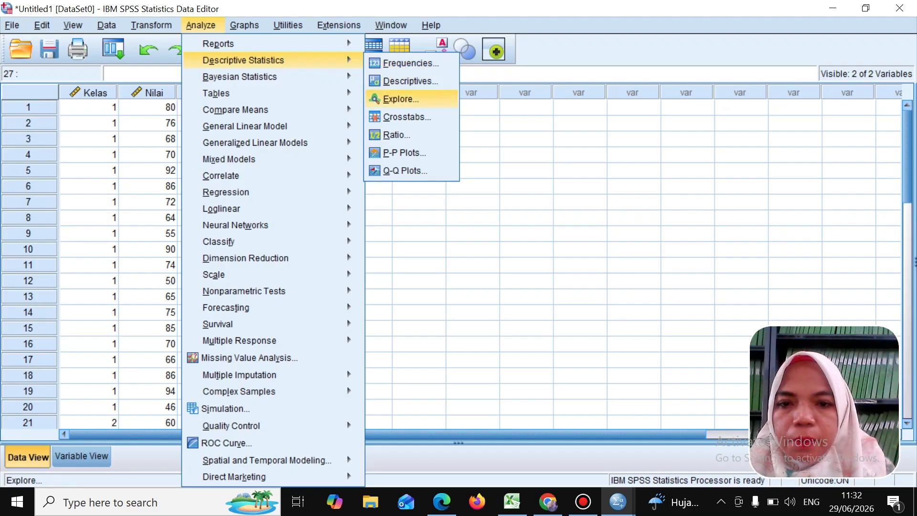
pyautogui.press('Return')
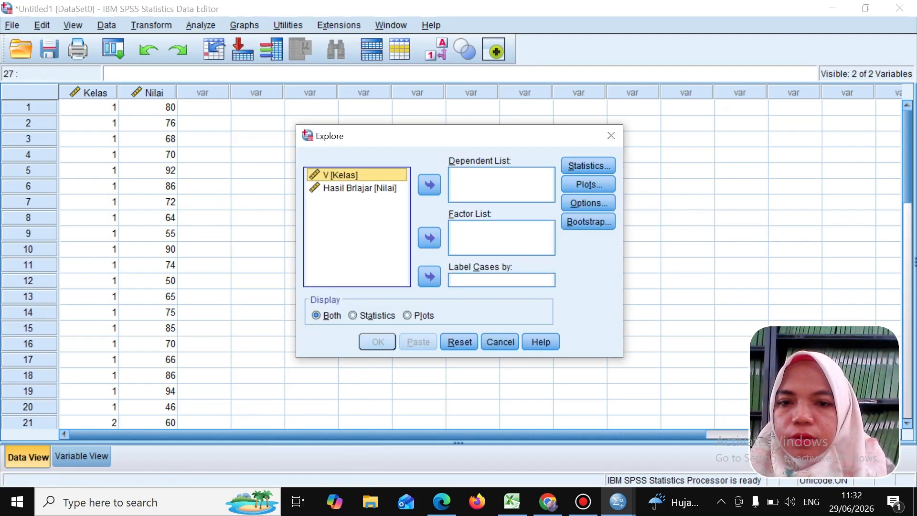
pyautogui.click(501, 184)
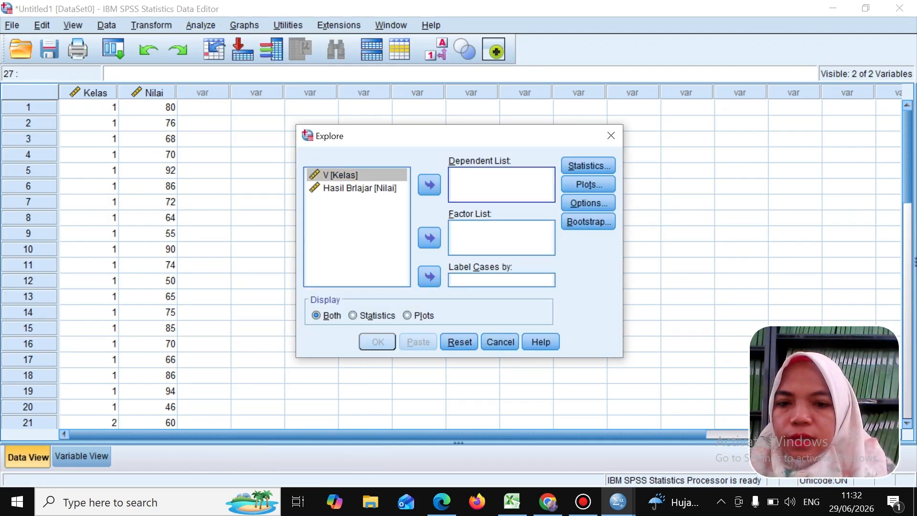
pyautogui.click(360, 188)
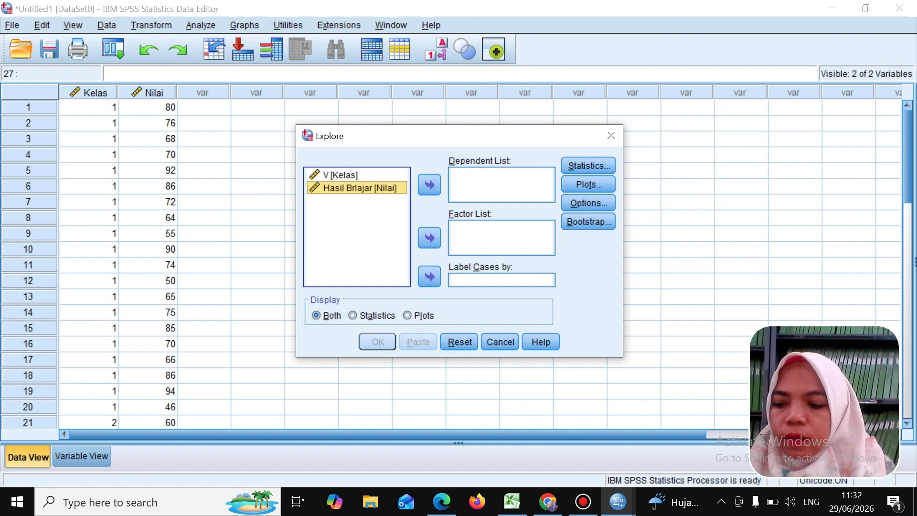
pyautogui.moveTo(359, 188); pyautogui.dragTo(408, 197)
pyautogui.moveTo(490, 185); pyautogui.dragTo(490, 186)
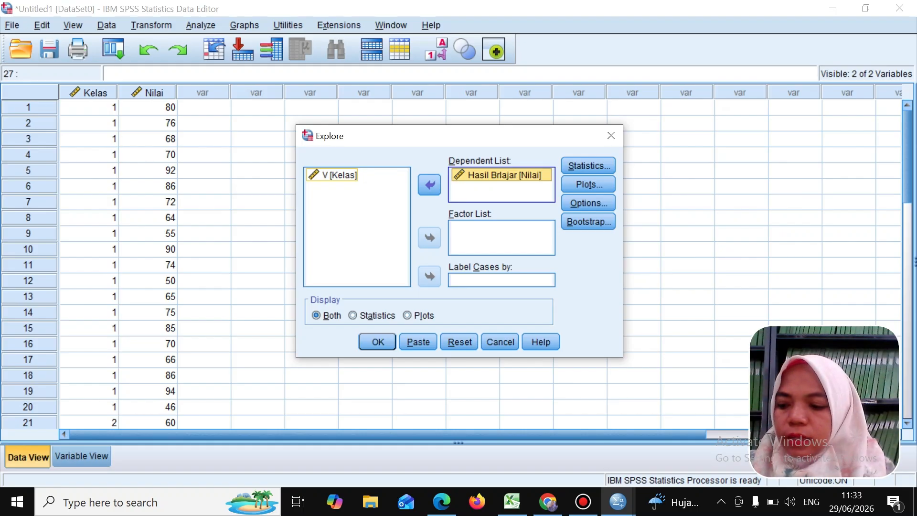
pyautogui.moveTo(334, 175); pyautogui.dragTo(471, 230)
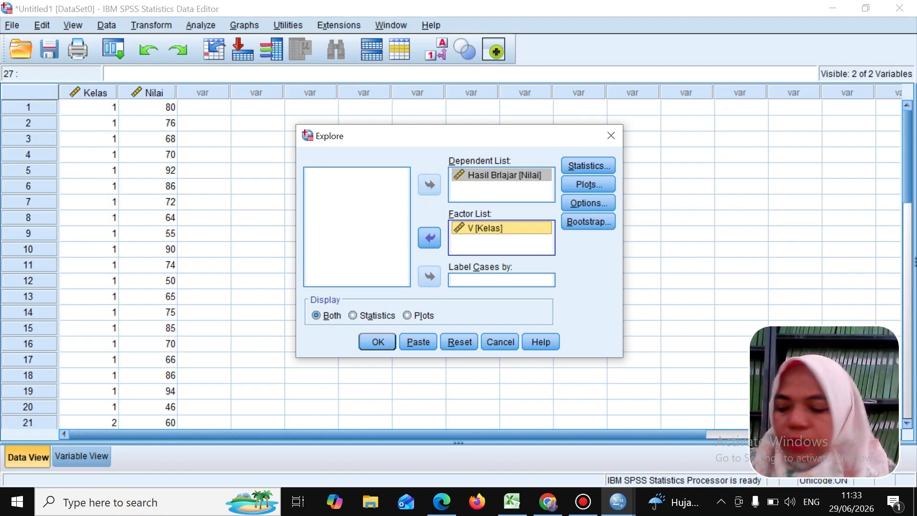
# Include normality plots with tests in the Explore analysis and run it.
pyautogui.click(588, 184)
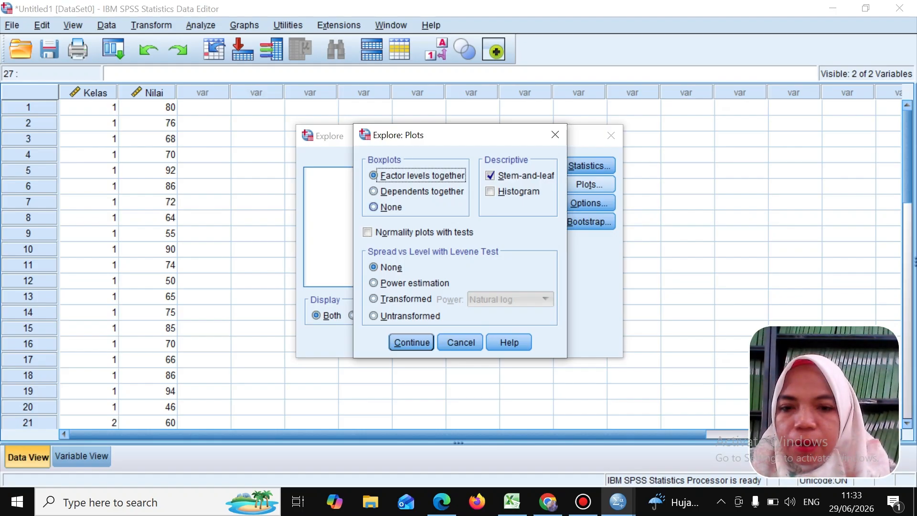
pyautogui.click(368, 232)
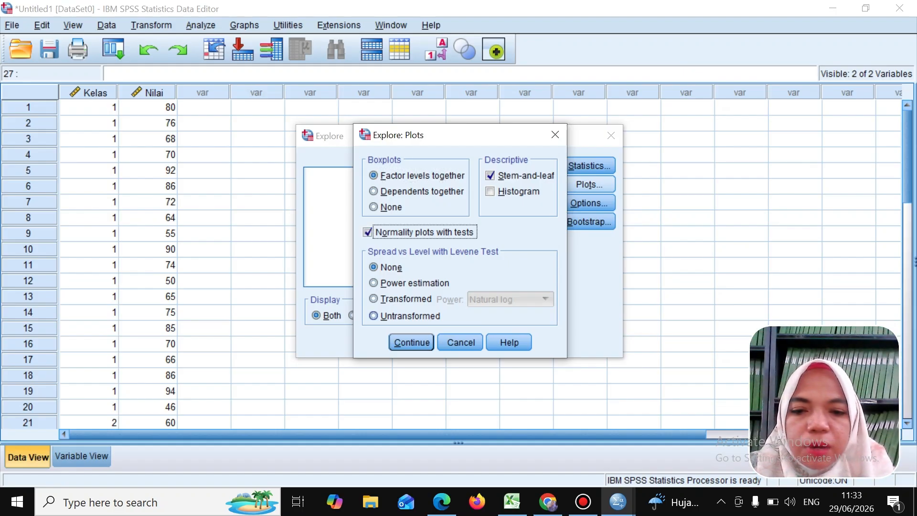
pyautogui.press('Return')
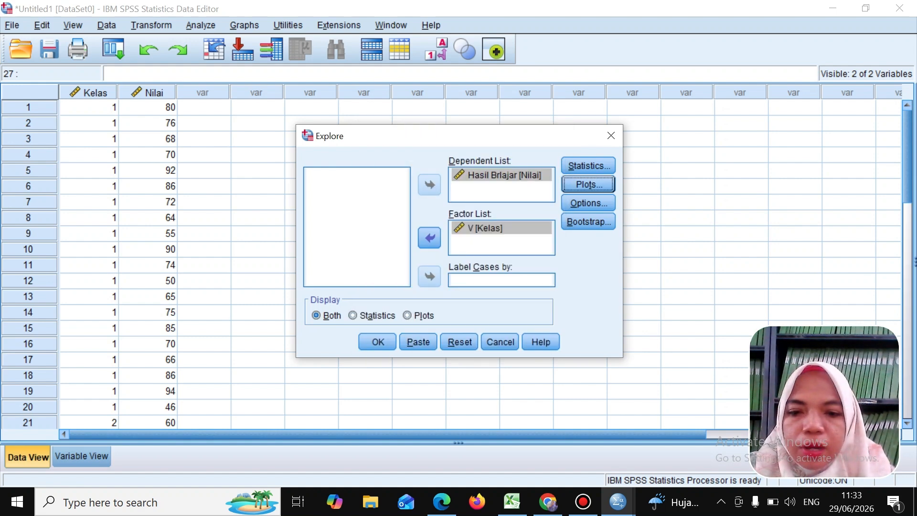
pyautogui.click(377, 341)
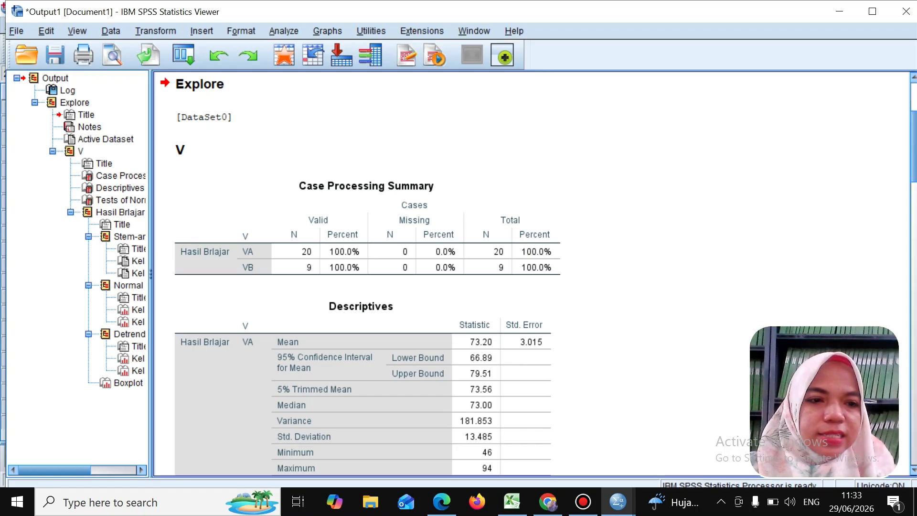
# Examine the Descriptives and Tests of Normality tables, and switch to the PDF in Edge for the normality interpretation rules.
pyautogui.scroll(-10, 530, 274)
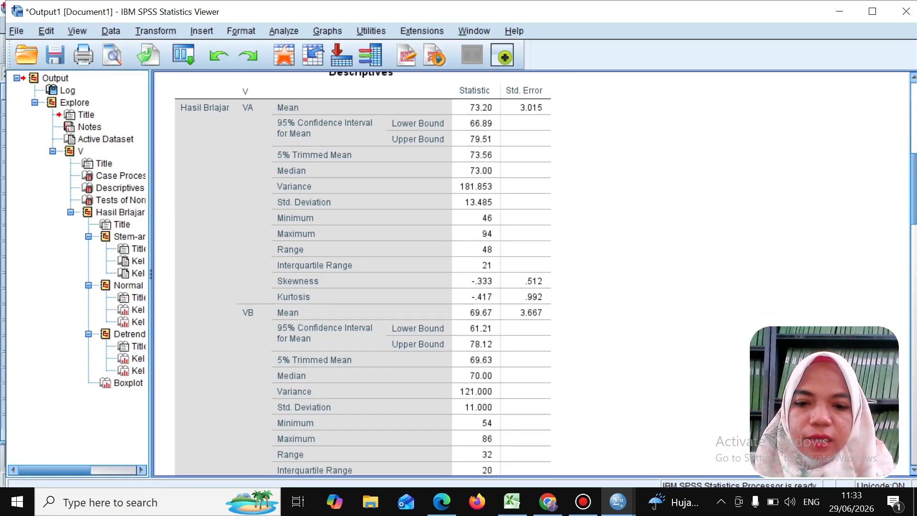
pyautogui.scroll(-5, 363, 273)
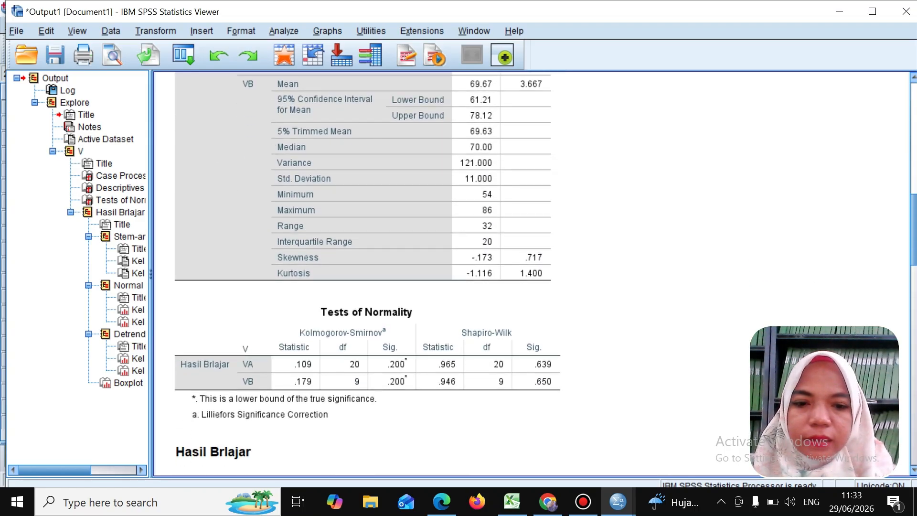
pyautogui.scroll(-4, 363, 273)
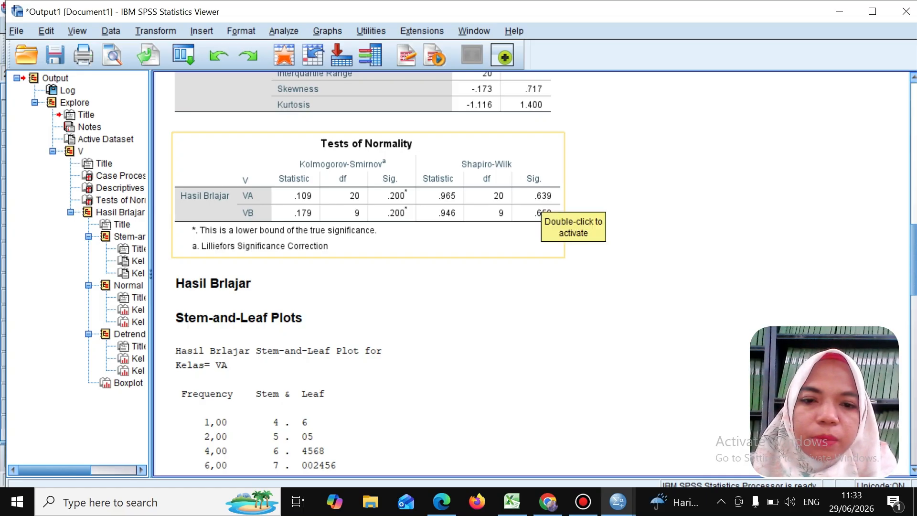
pyautogui.click(520, 282)
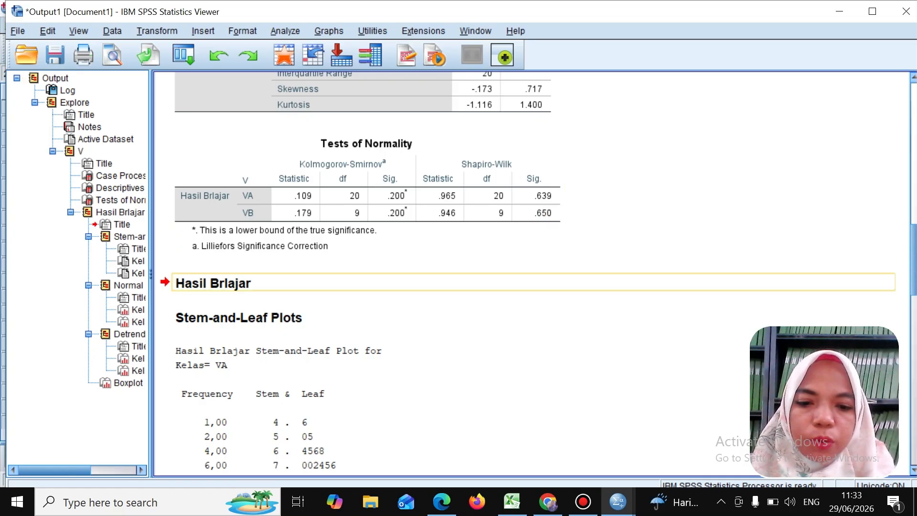
pyautogui.click(442, 502)
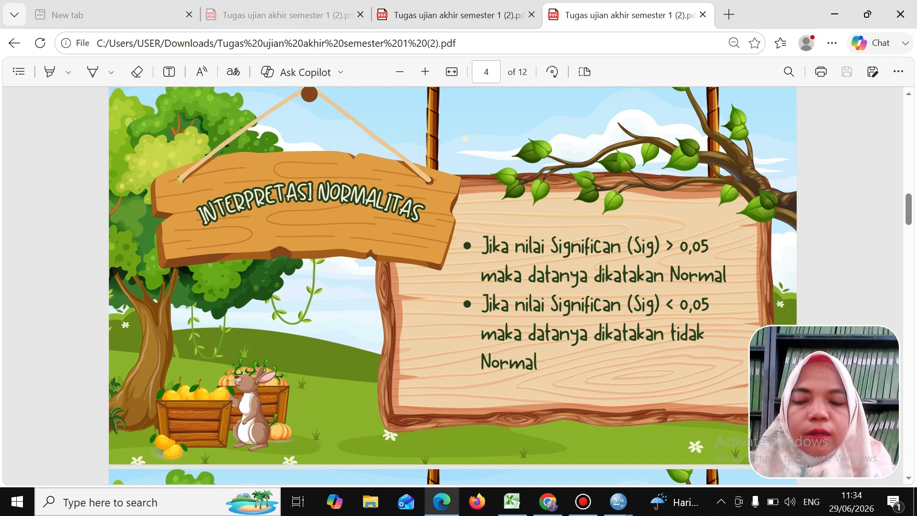
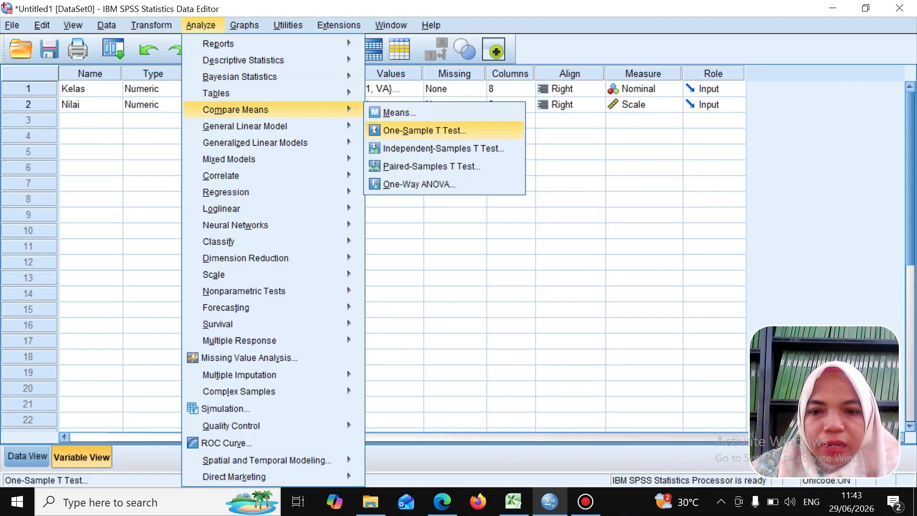
# Set up a One-Way ANOVA with V [Kelas] in the dependent list and Hasil Brlajar [Nilai] as the factor.
pyautogui.click(419, 184)
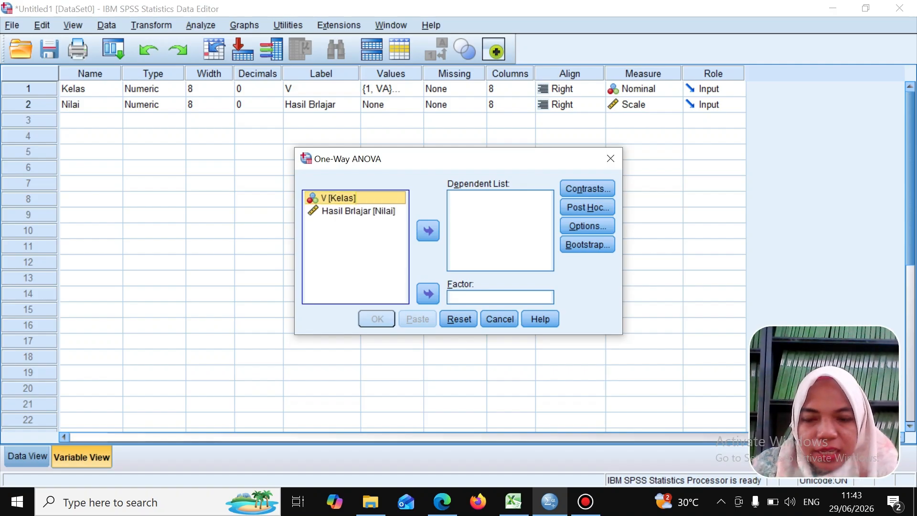
pyautogui.moveTo(356, 198); pyautogui.dragTo(482, 203)
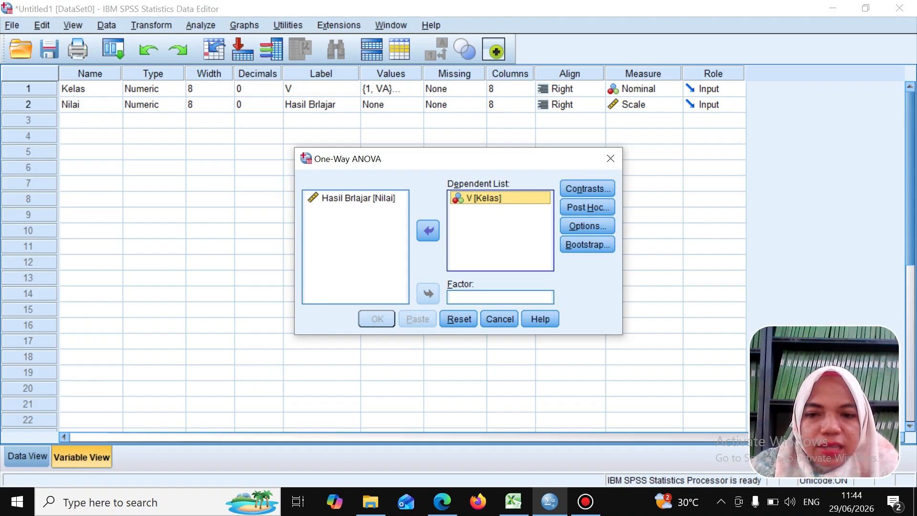
pyautogui.moveTo(356, 198); pyautogui.dragTo(507, 301)
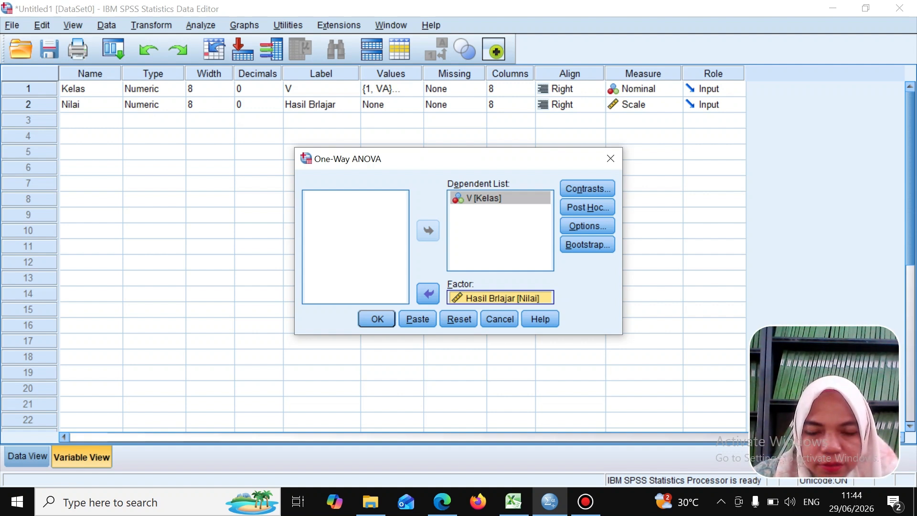
# Add the homogeneity of variance test to the One-Way ANOVA and run the analysis.
pyautogui.click(587, 226)
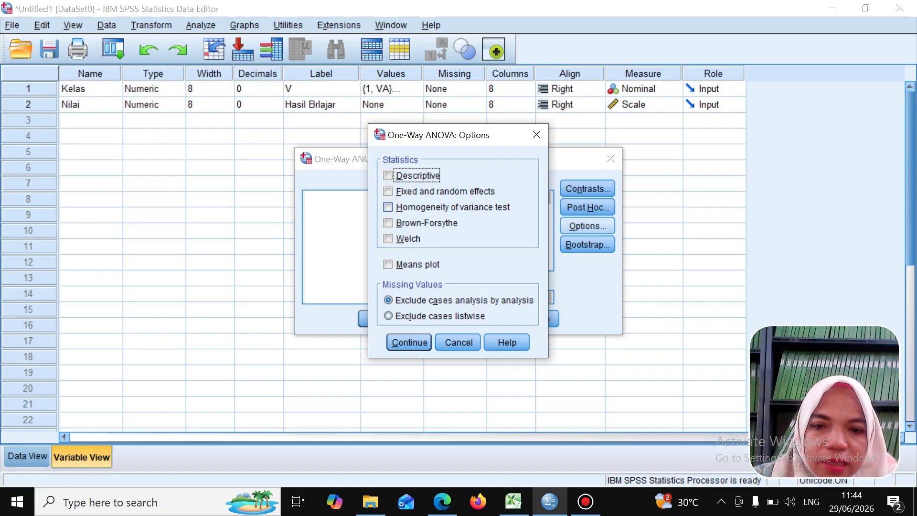
pyautogui.click(388, 207)
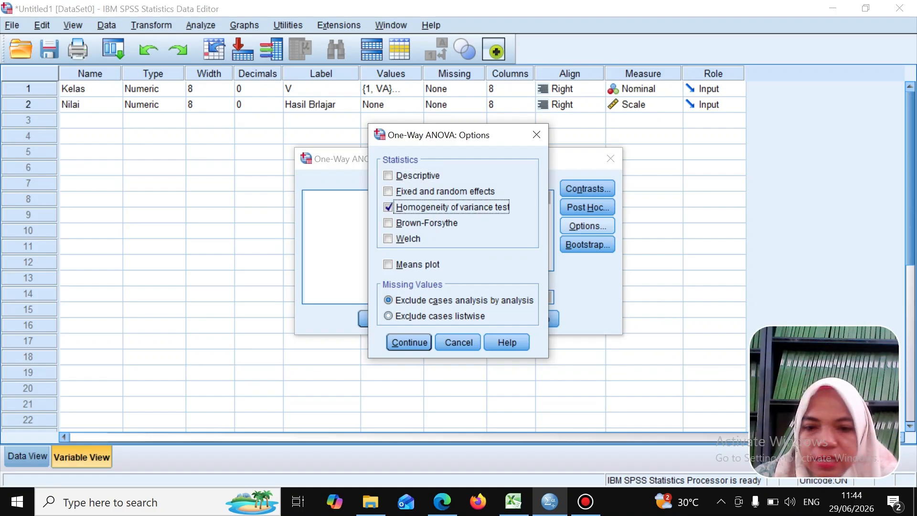
pyautogui.click(409, 342)
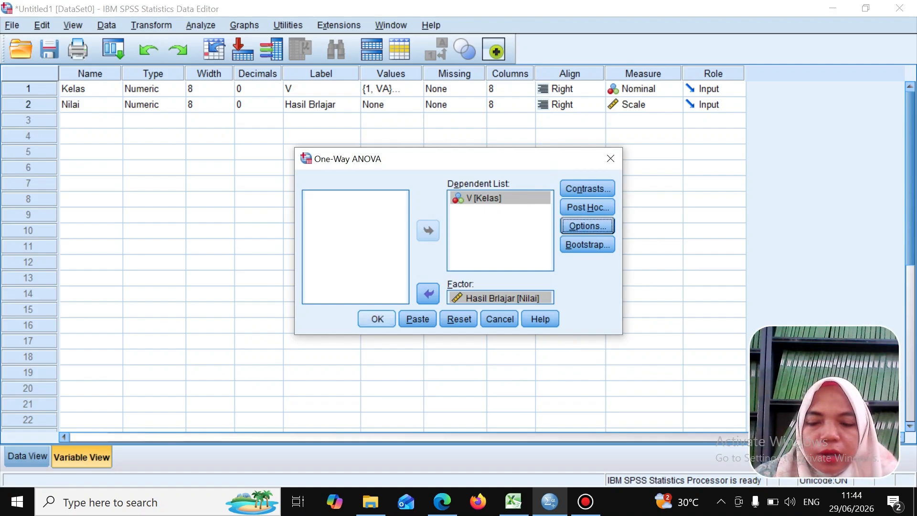
pyautogui.click(377, 318)
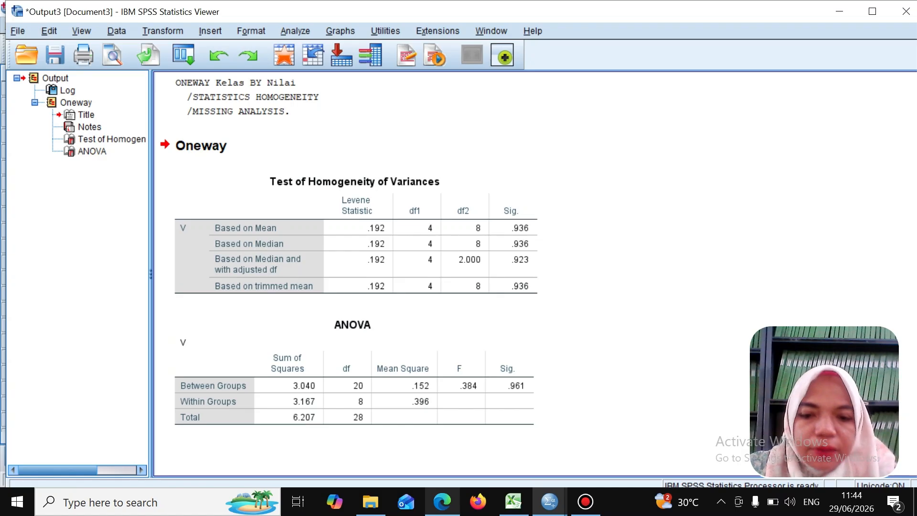
# Compare the Test of Homogeneity of Variances table with the homogeneity interpretation rules in the PDF in Edge.
pyautogui.moveTo(441, 501)
pyautogui.click(439, 430)
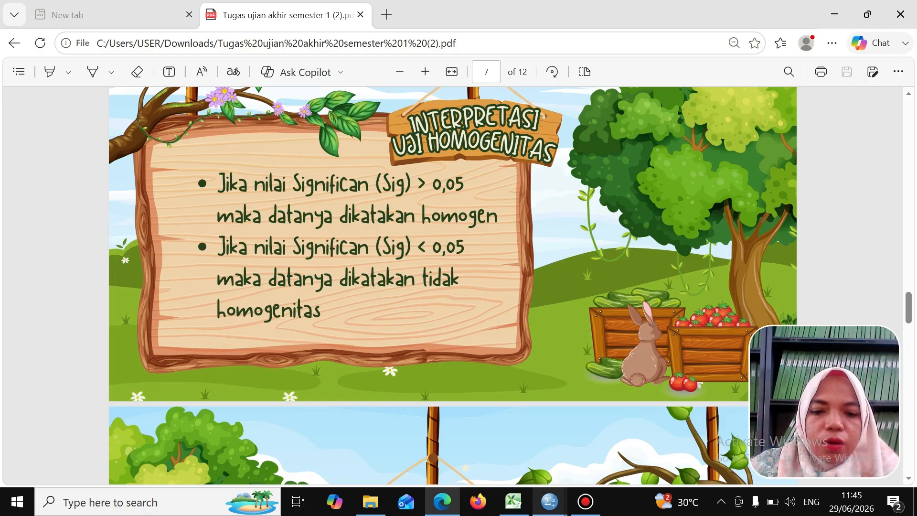
pyautogui.click(549, 501)
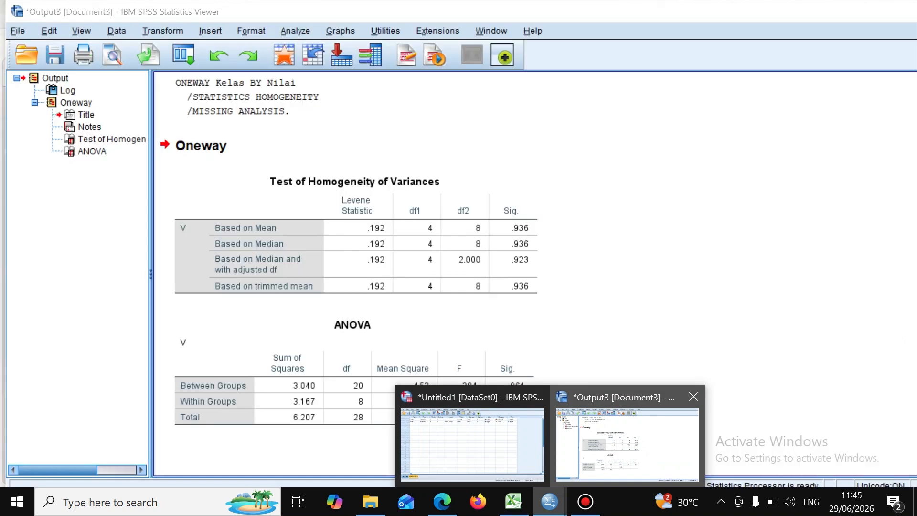
pyautogui.click(627, 444)
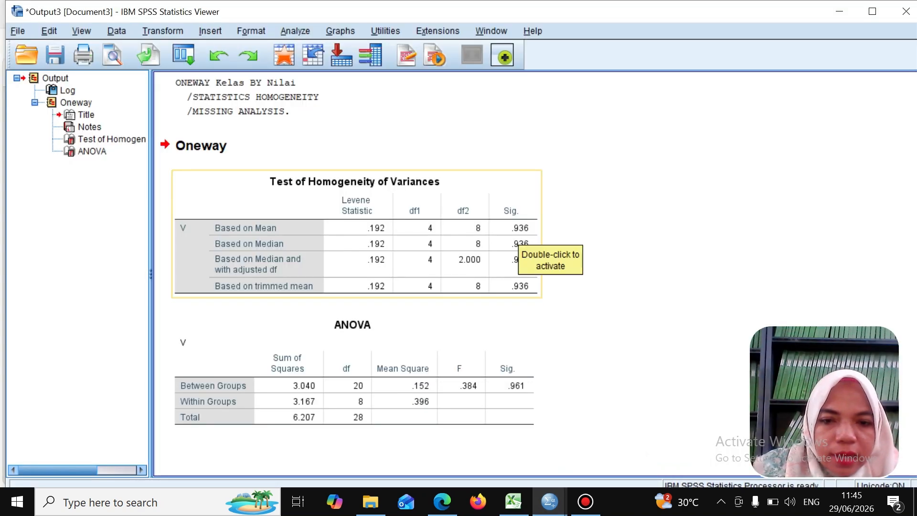
pyautogui.click(442, 502)
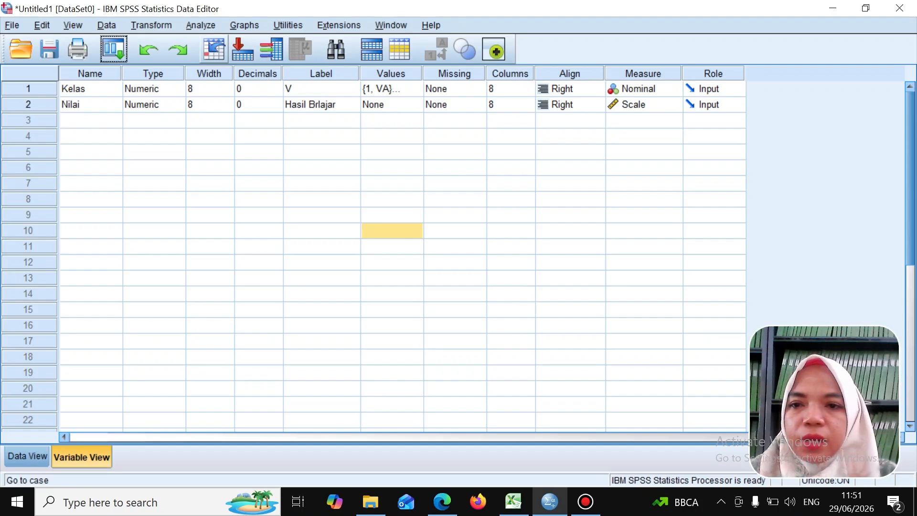
# Set up an Independent-Samples T Test with Hasil Brlajar [Nilai] as the test variable and V [Kelas] as the grouping variable.
pyautogui.click(201, 25)
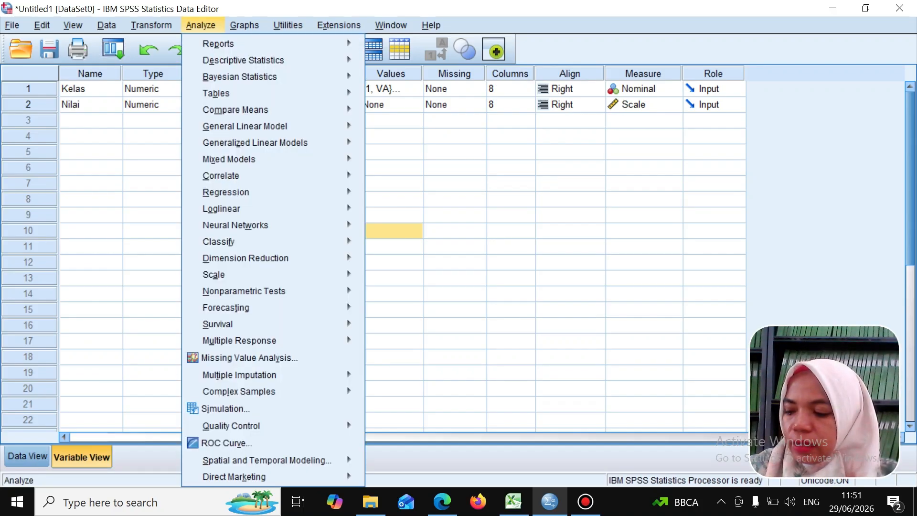
pyautogui.moveTo(244, 126)
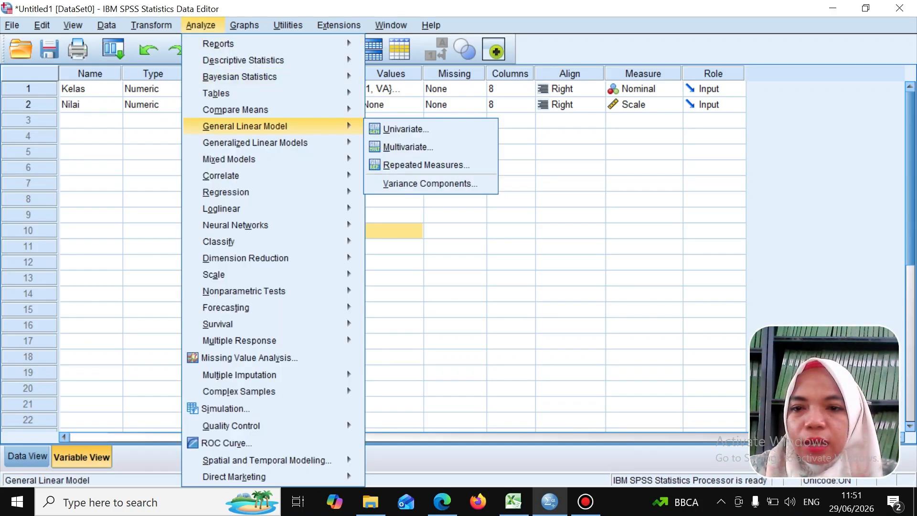
pyautogui.moveTo(235, 109)
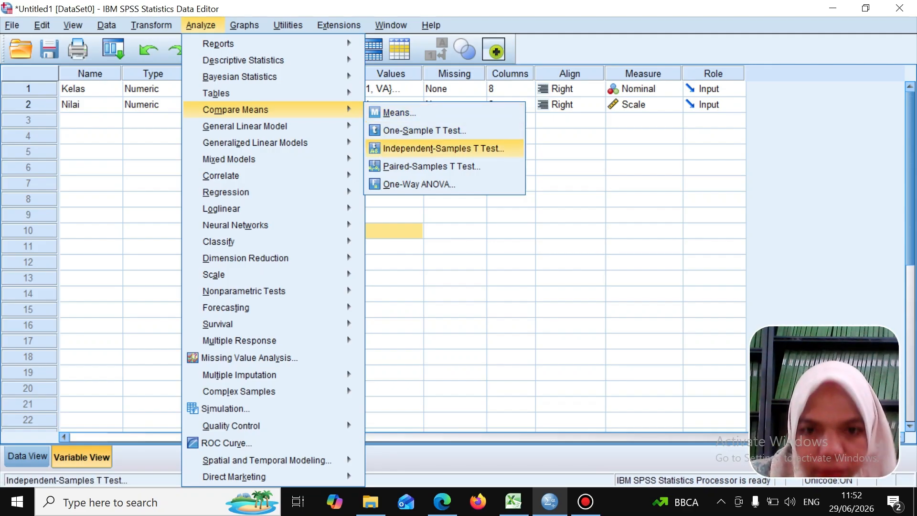
pyautogui.click(443, 148)
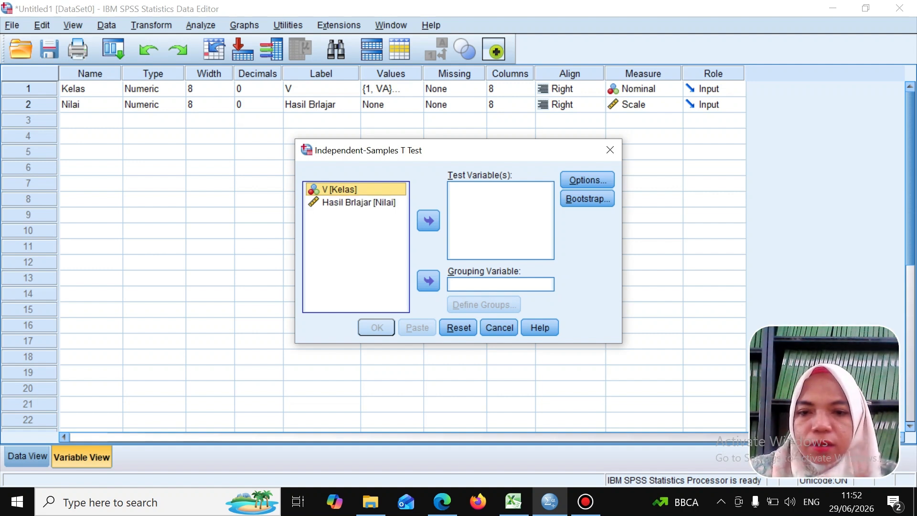
pyautogui.moveTo(337, 202); pyautogui.dragTo(470, 198)
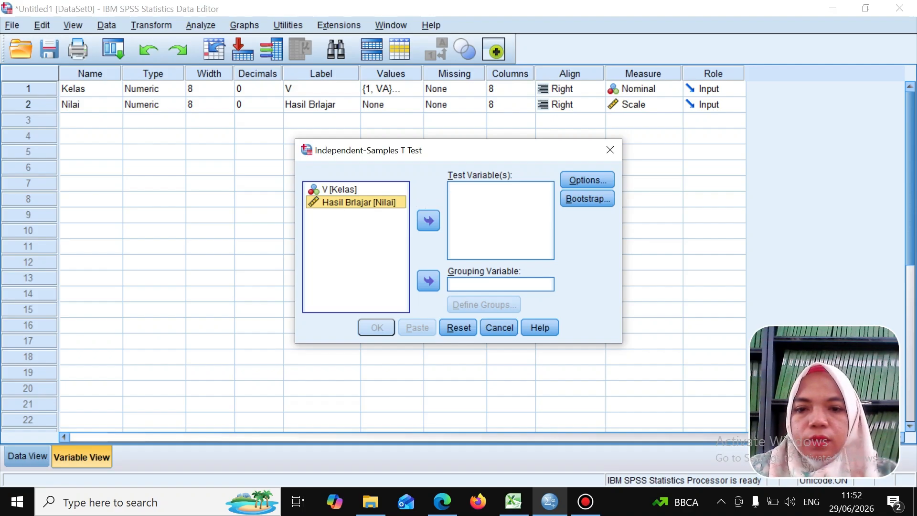
pyautogui.moveTo(354, 203); pyautogui.dragTo(517, 197)
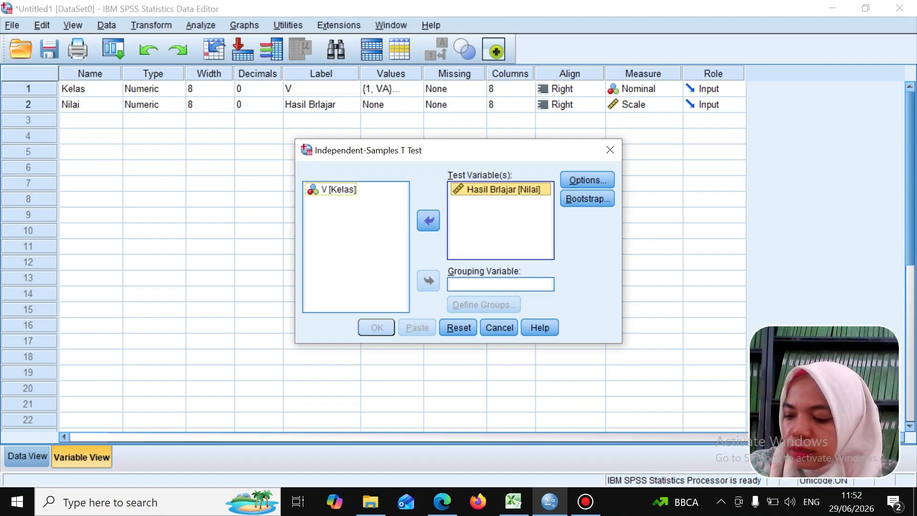
pyautogui.moveTo(337, 189); pyautogui.dragTo(485, 286)
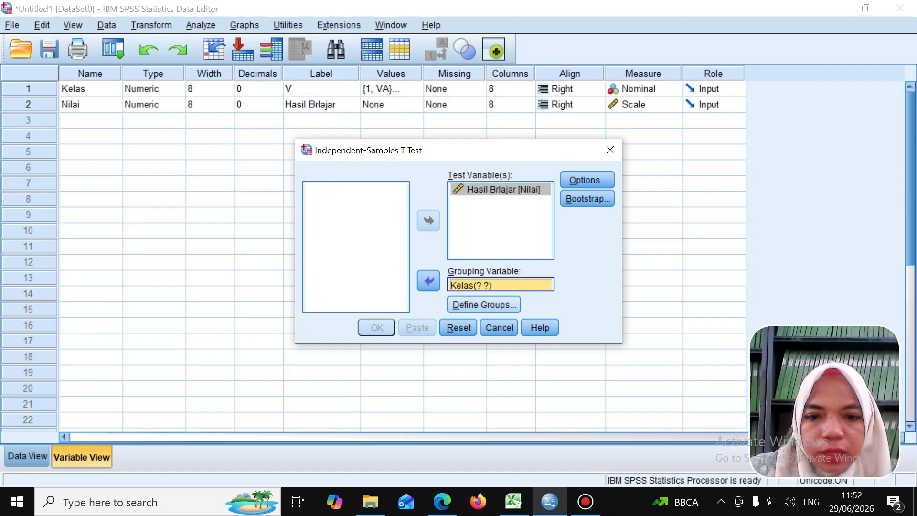
# Keep the 95% confidence interval, define the Kelas groups as 1 and 2, and run the t test.
pyautogui.click(587, 180)
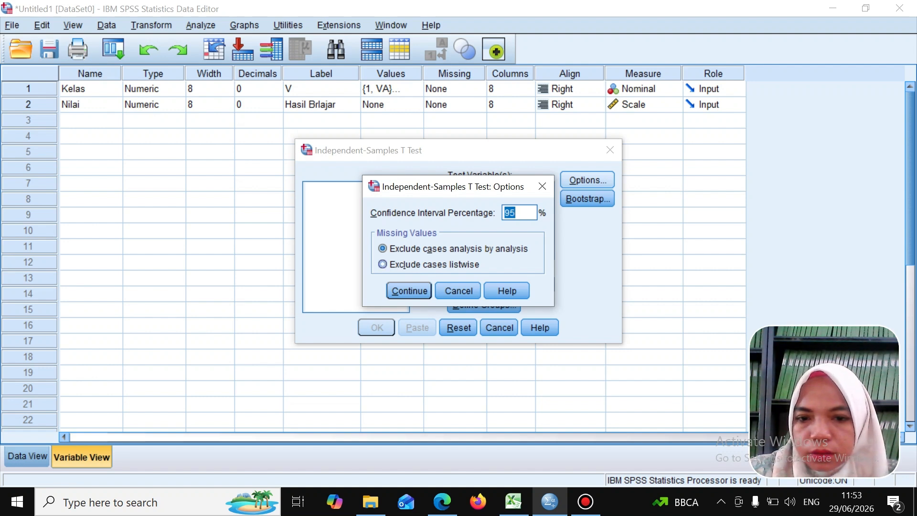
pyautogui.press('Return')
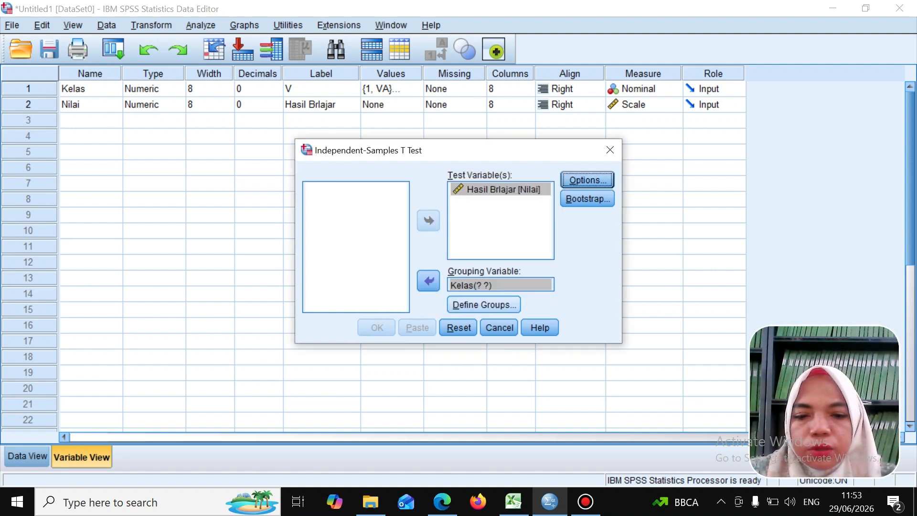
pyautogui.click(484, 304)
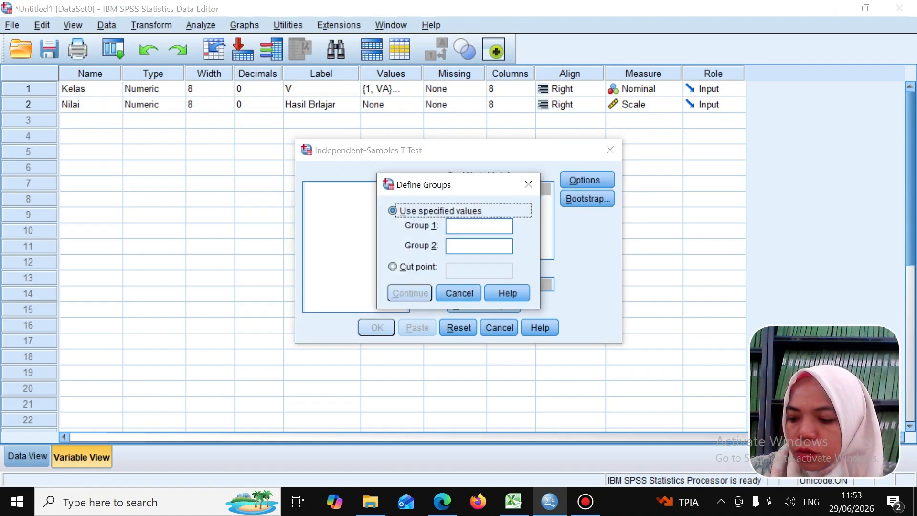
pyautogui.click(479, 227)
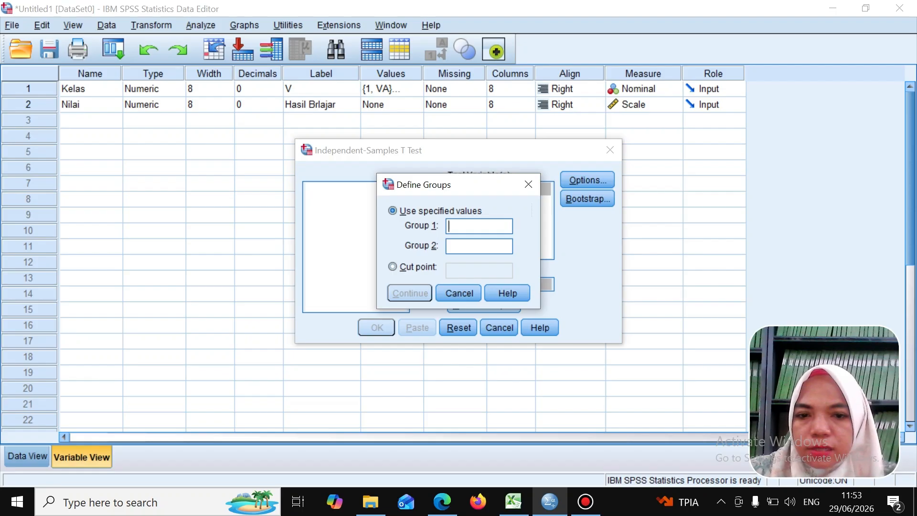
pyautogui.write('1')
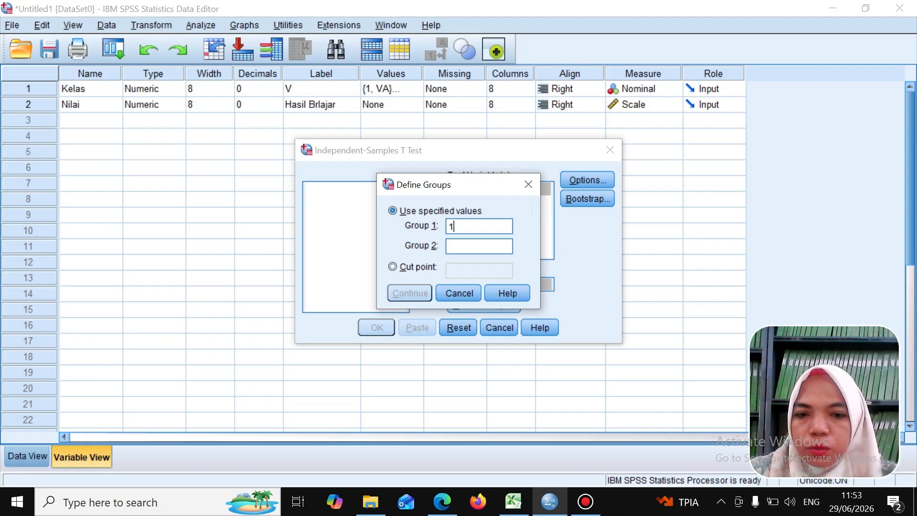
pyautogui.click(479, 246)
pyautogui.write('2')
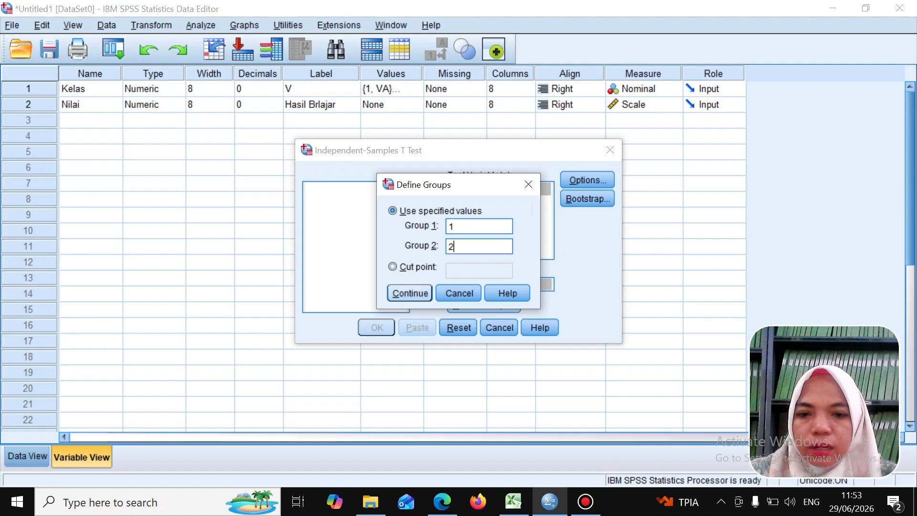
pyautogui.click(409, 293)
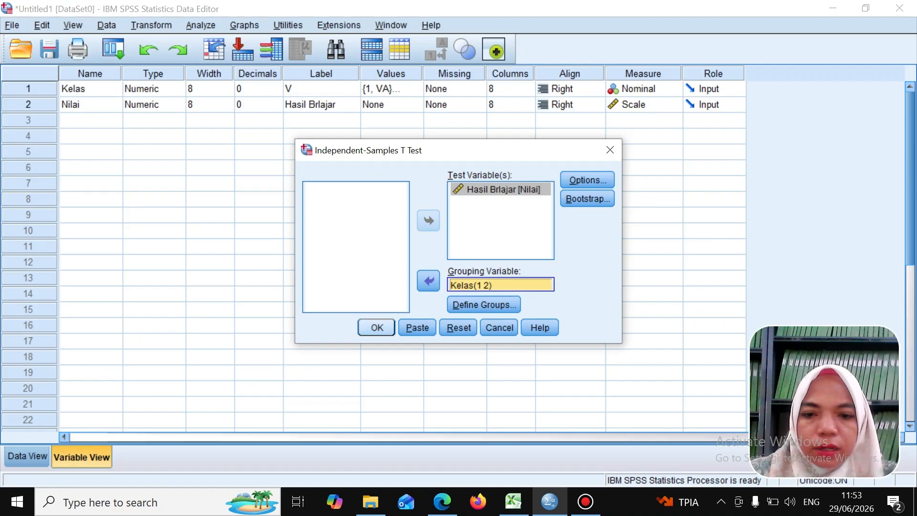
pyautogui.click(377, 327)
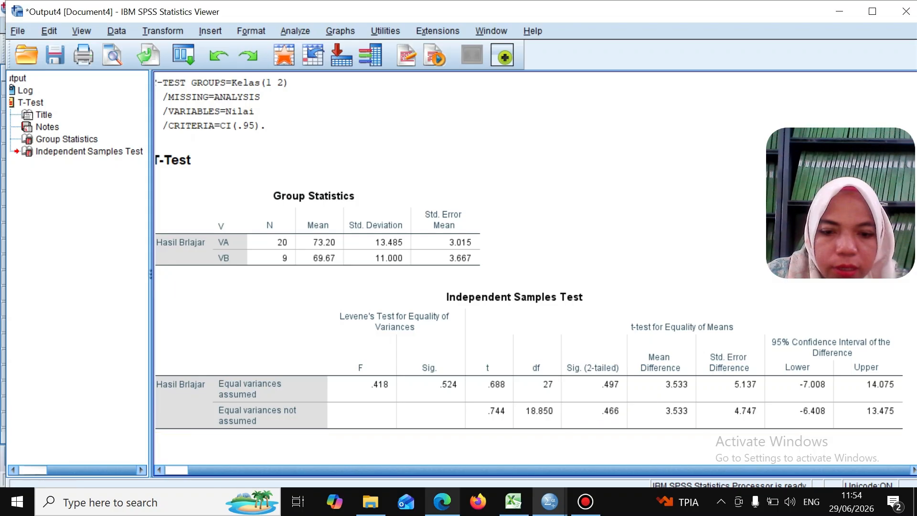
# Read the t-test definition and interpretation rules in the PDF in Edge and compare them with the Independent Samples Test table in SPSS.
pyautogui.click(442, 501)
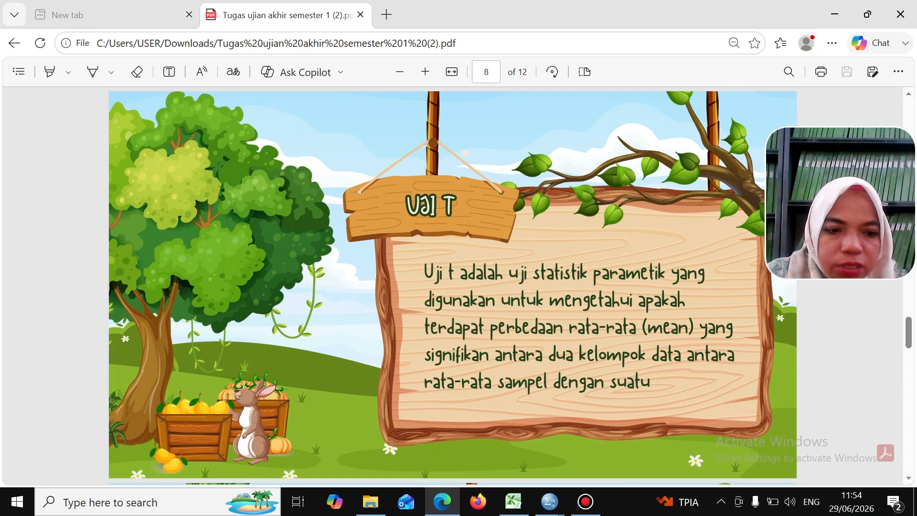
pyautogui.scroll(-6, 453, 285)
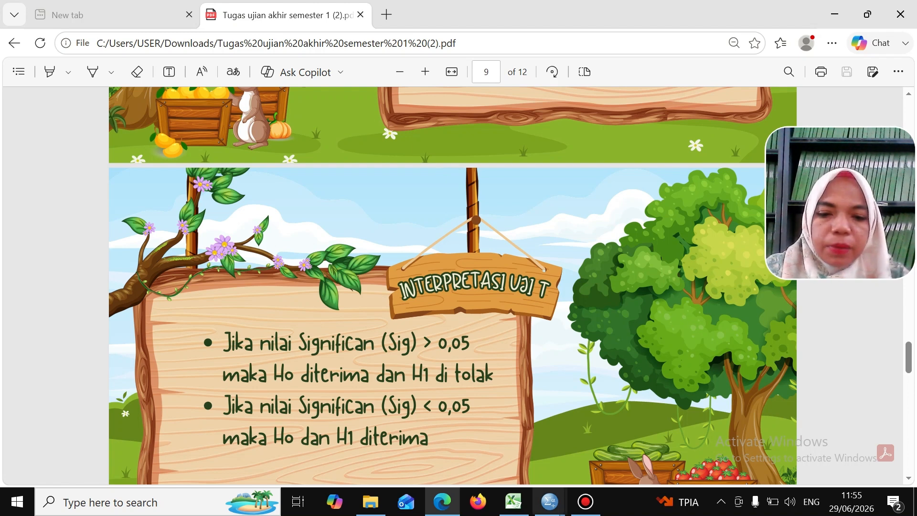
pyautogui.moveTo(549, 501)
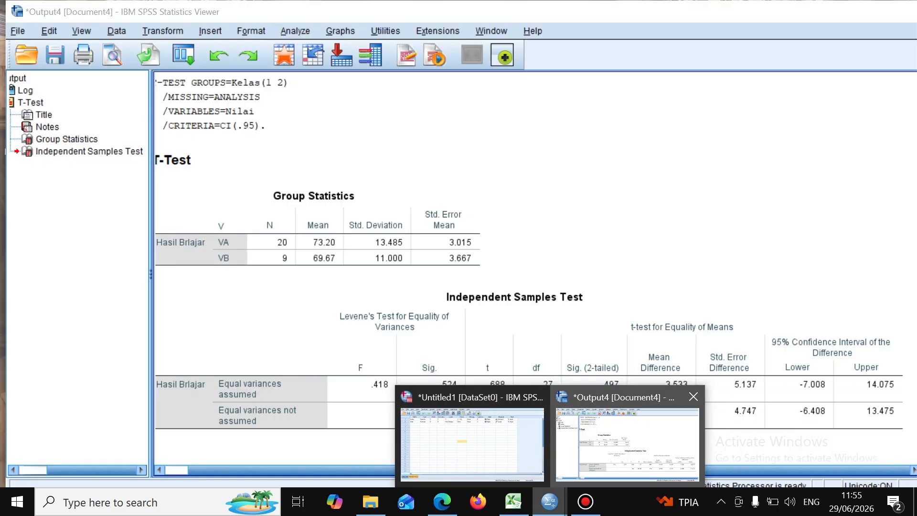
pyautogui.click(626, 446)
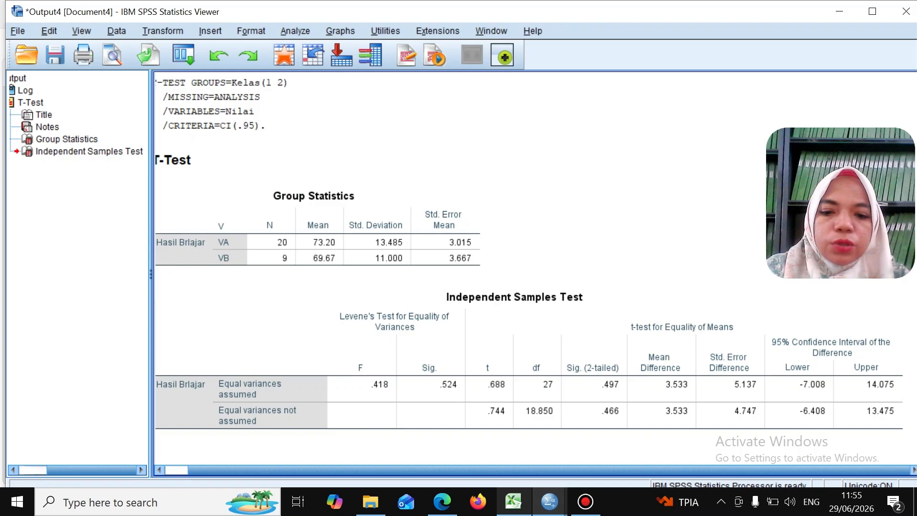
pyautogui.click(442, 501)
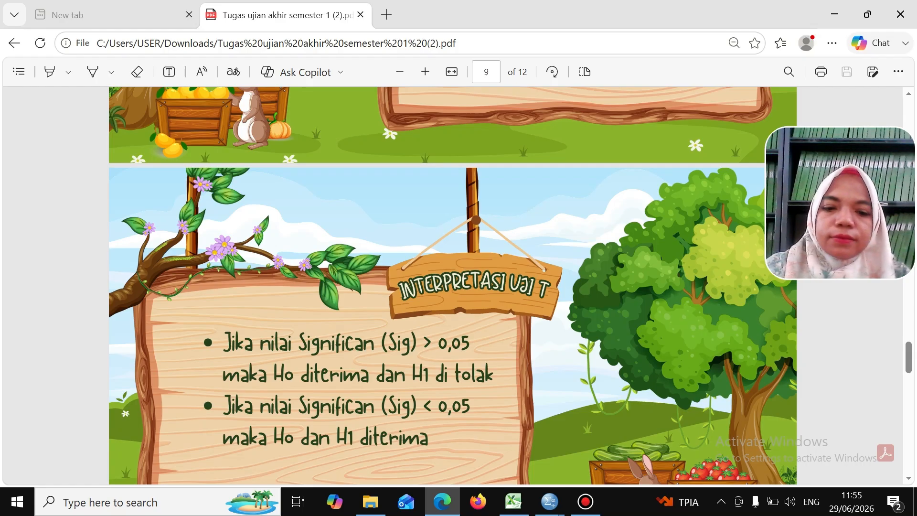
pyautogui.click(585, 501)
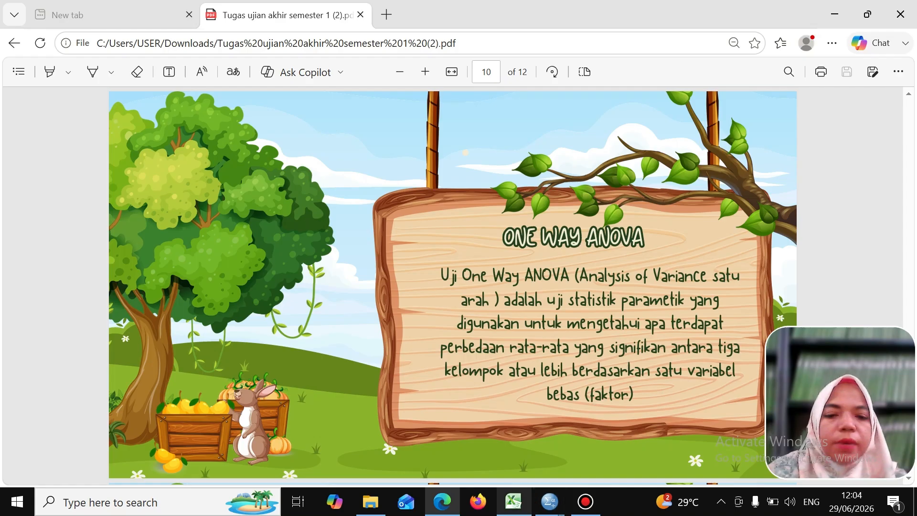
# Switch to the Excel workbook and look over the VA and VB mathematics scores from the start of Sheet1.
pyautogui.click(514, 501)
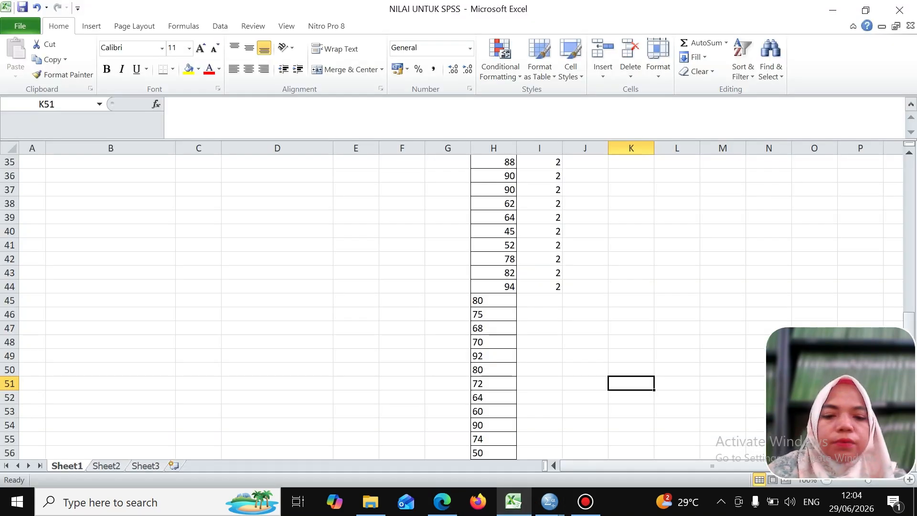
pyautogui.moveTo(909, 321); pyautogui.dragTo(909, 172)
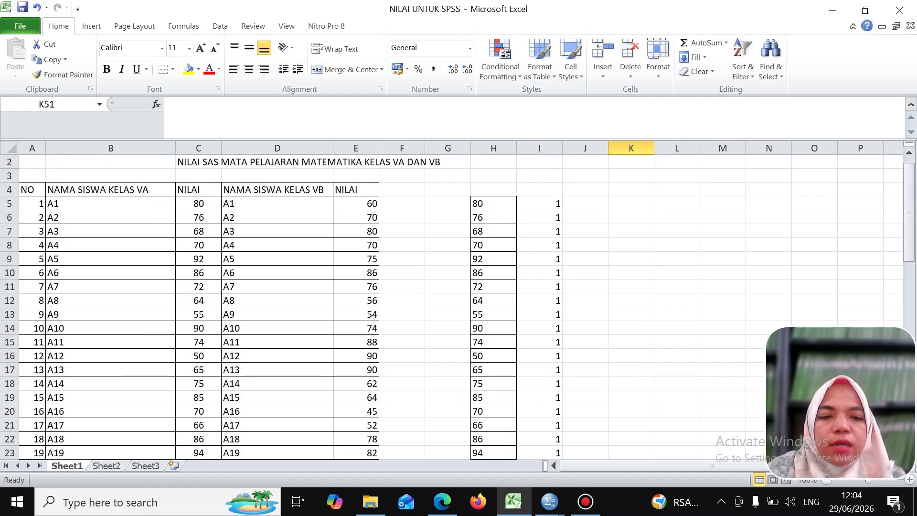
# Switch to the empty Untitled1 dataset in SPSS and define two variables named Kelas and Nilai.
pyautogui.click(549, 501)
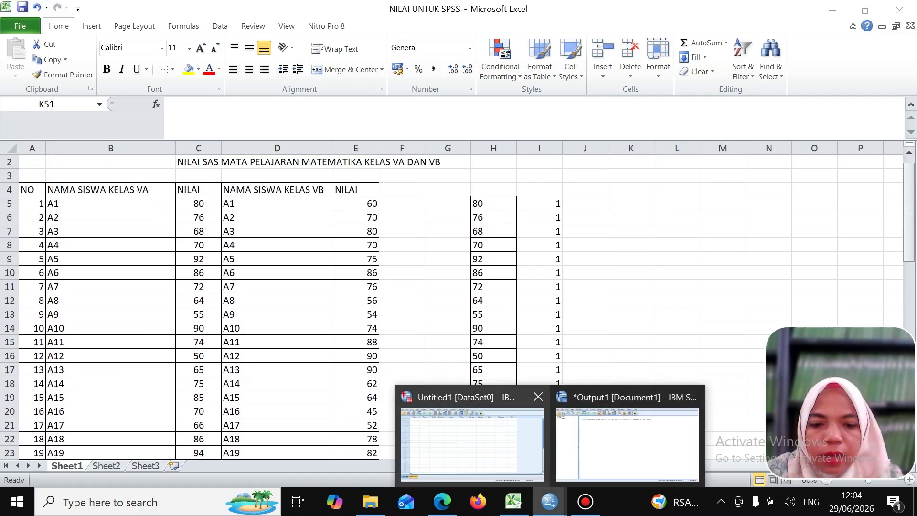
pyautogui.click(472, 442)
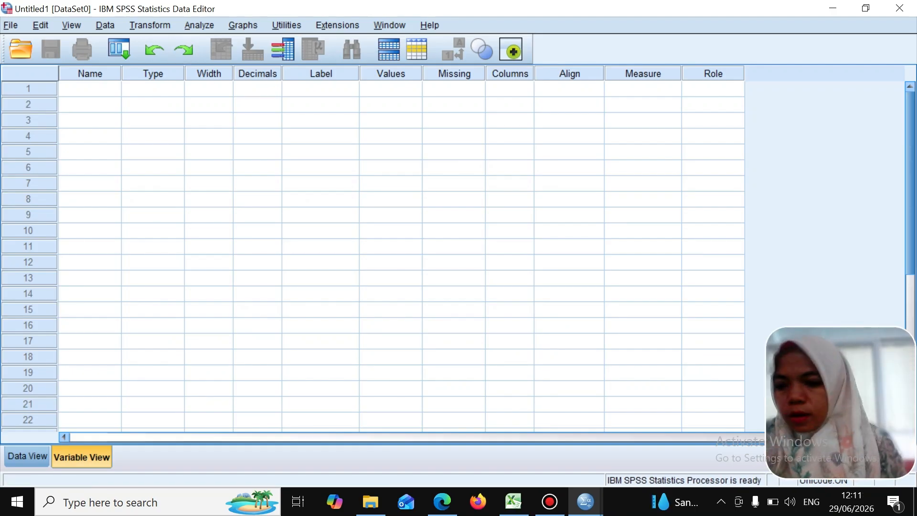
pyautogui.click(89, 89)
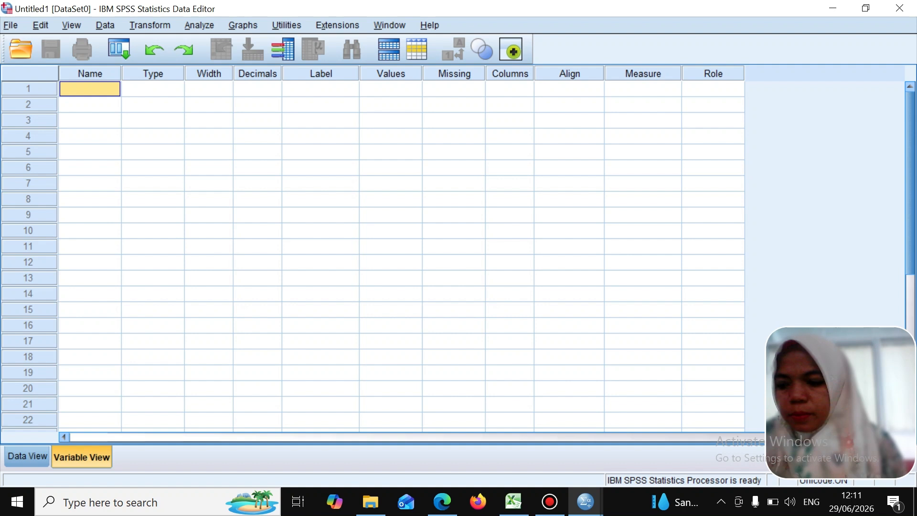
pyautogui.write('KelS')
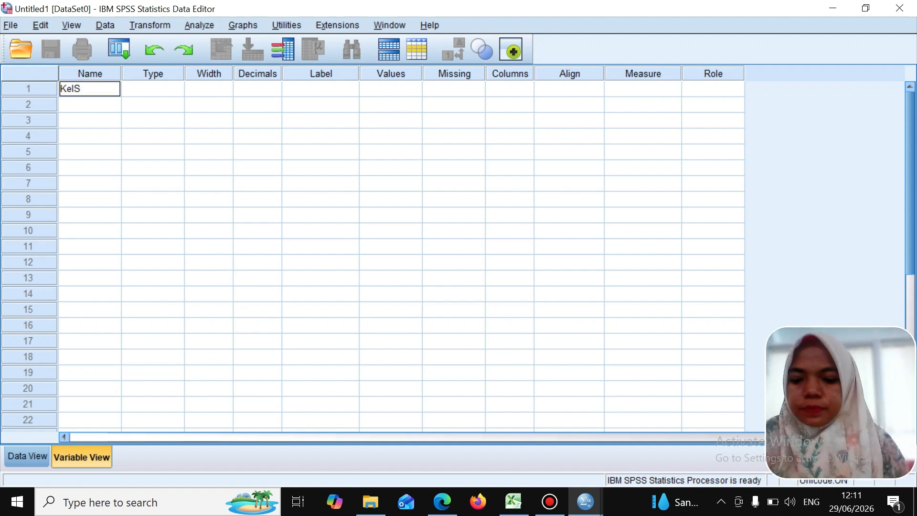
pyautogui.press('BackSpace')
pyautogui.write('as')
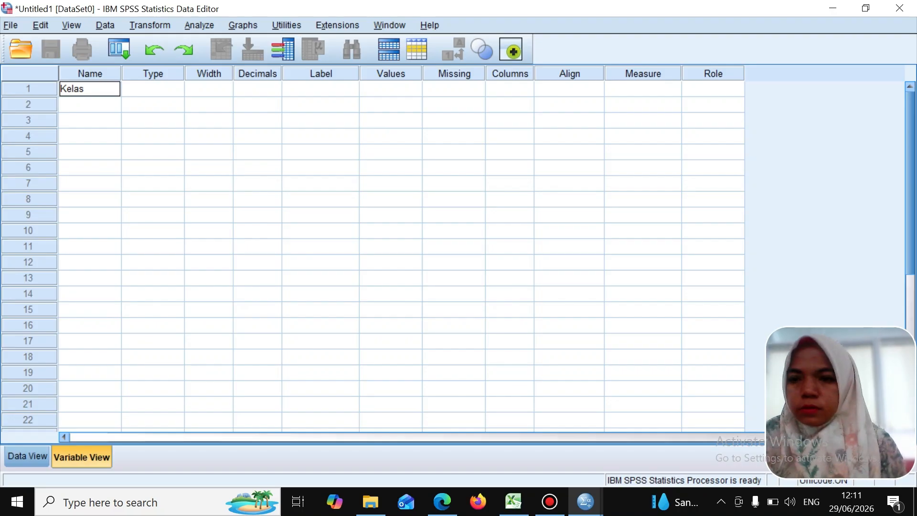
pyautogui.press('Return')
pyautogui.write('Nilai')
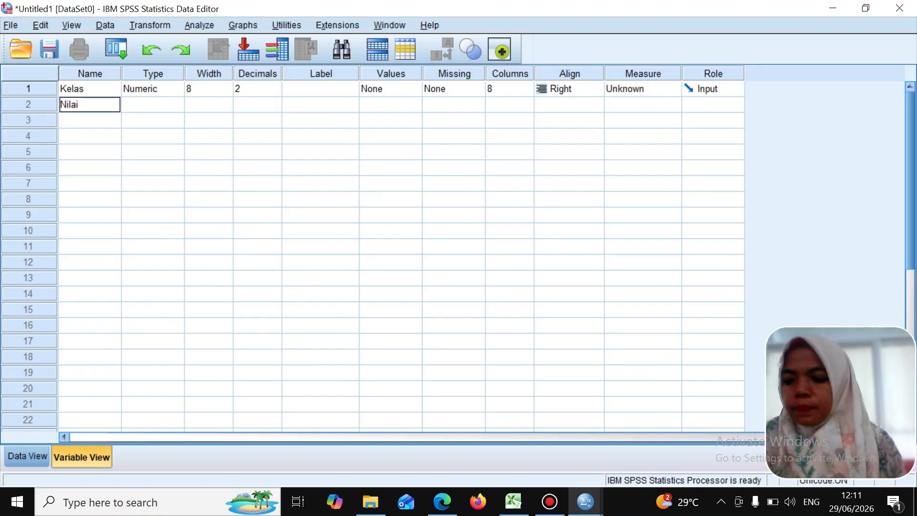
# Set the decimals of both the Kelas and Nilai variables to 0.
pyautogui.click(257, 88)
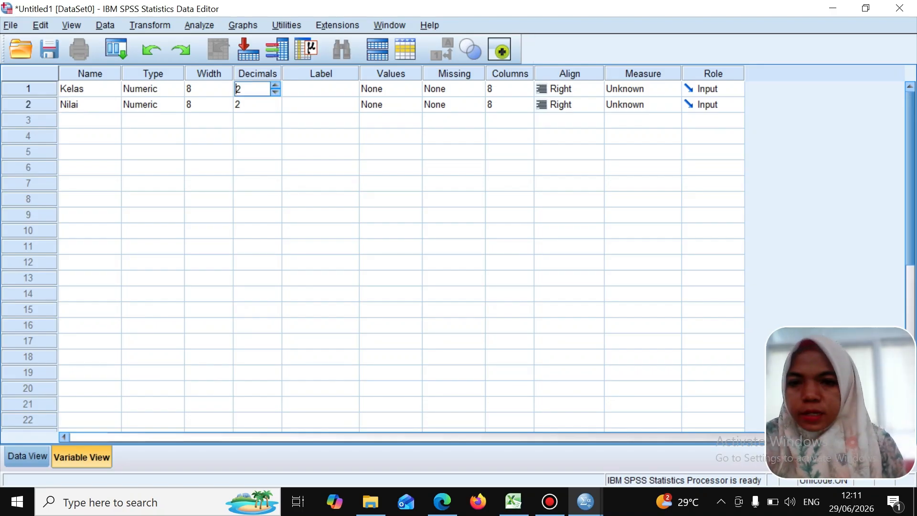
pyautogui.press('Down')
pyautogui.press('Down')
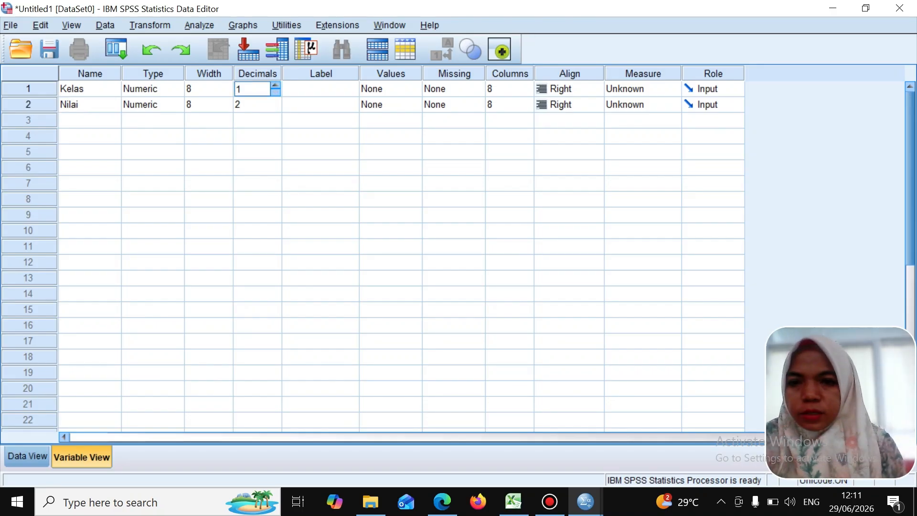
pyautogui.click(257, 105)
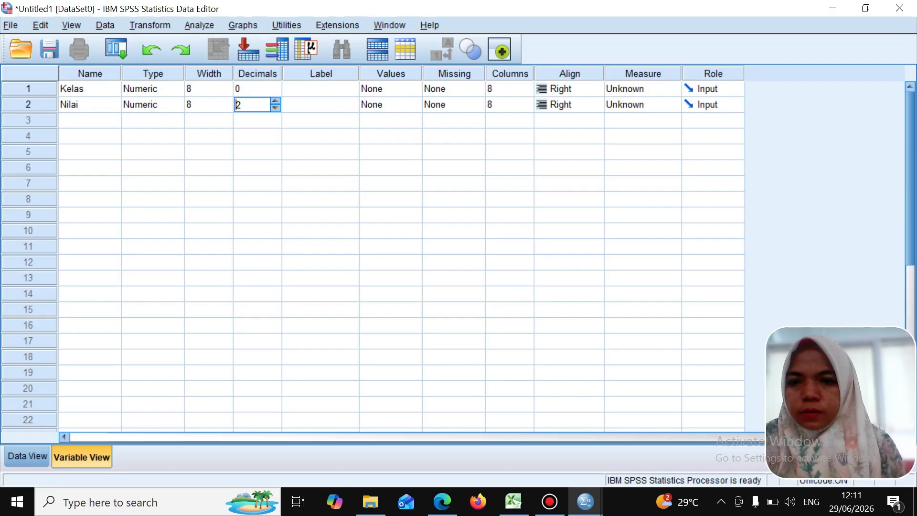
pyautogui.click(276, 109)
pyautogui.press('Down')
# Label the Kelas variable V and the Nilai variable Hasil belajar.
pyautogui.click(321, 89)
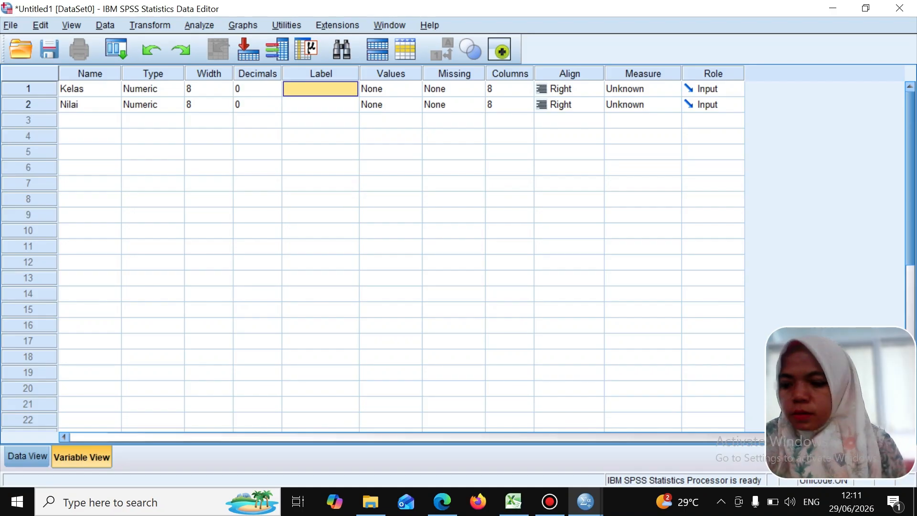
pyautogui.write('v')
pyautogui.press('BackSpace')
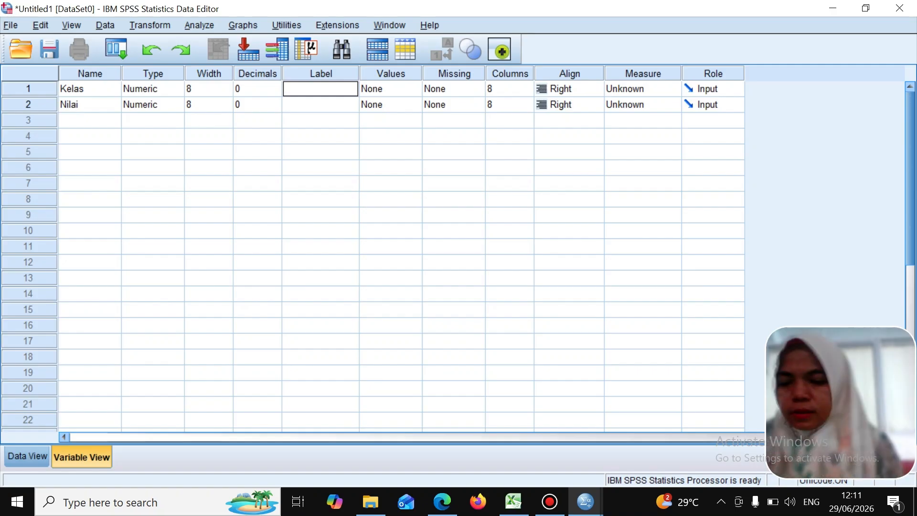
pyautogui.write('V')
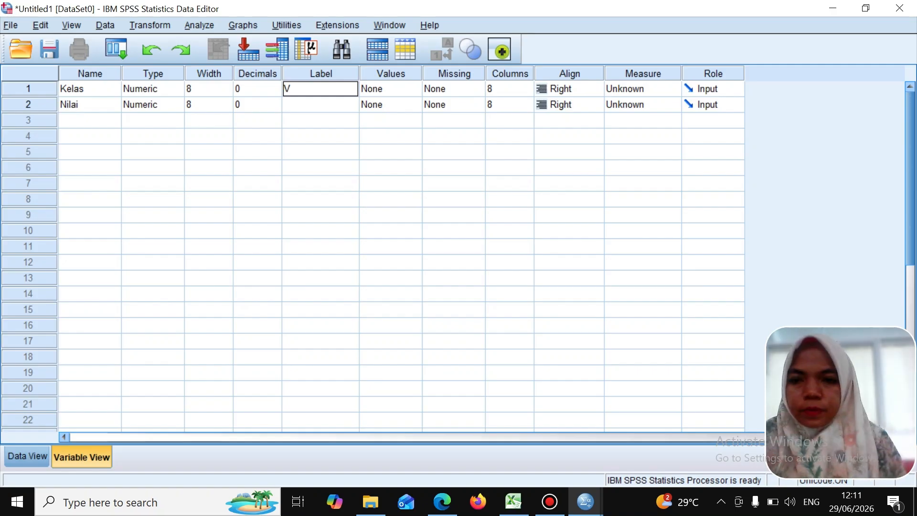
pyautogui.press('Return')
pyautogui.write('Ha')
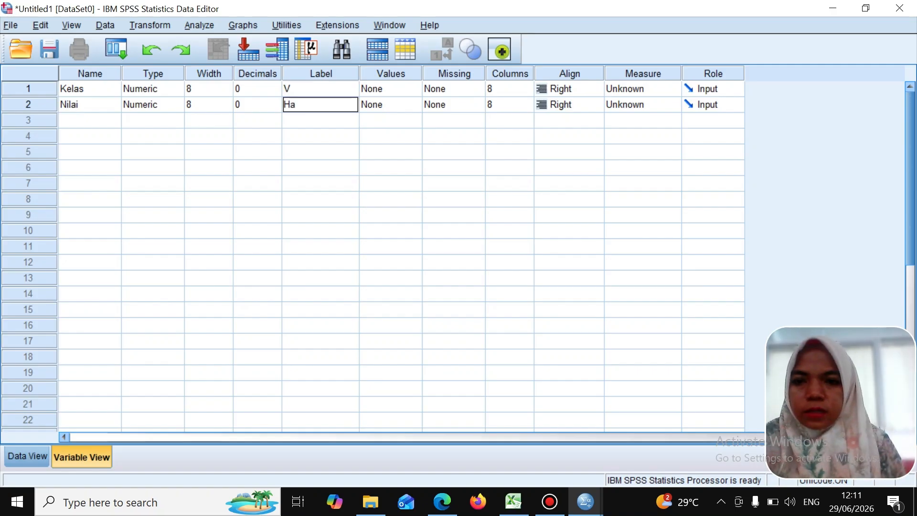
pyautogui.write('si')
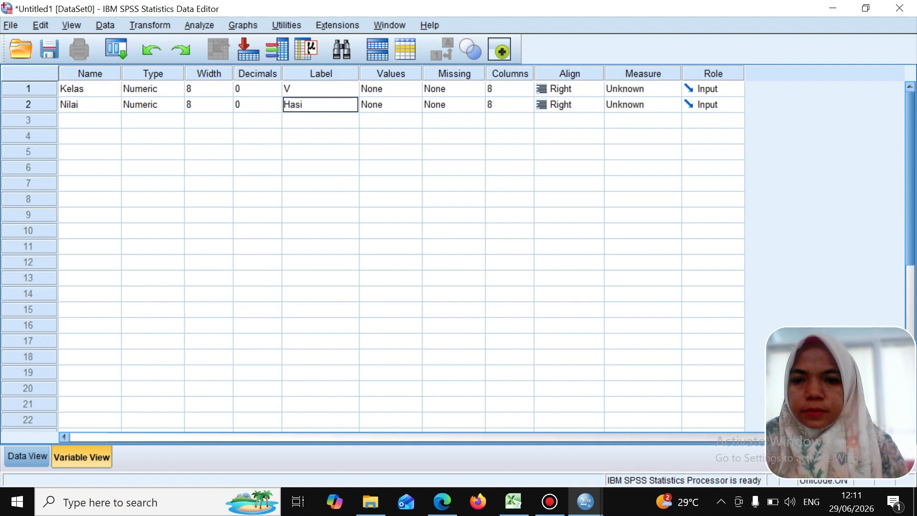
pyautogui.write('l belajat')
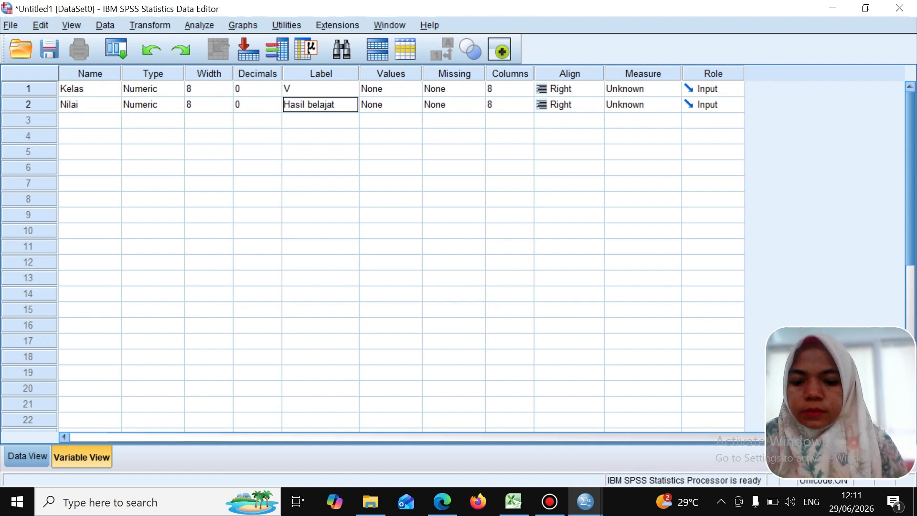
pyautogui.press('BackSpace')
pyautogui.write('r')
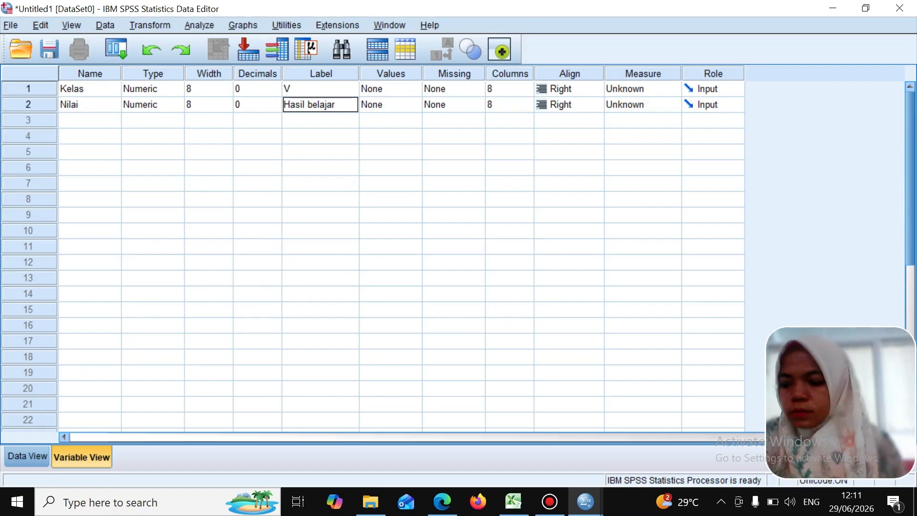
# Open the value labels of Kelas and add 1 = VA and 2 = VB.
pyautogui.click(383, 89)
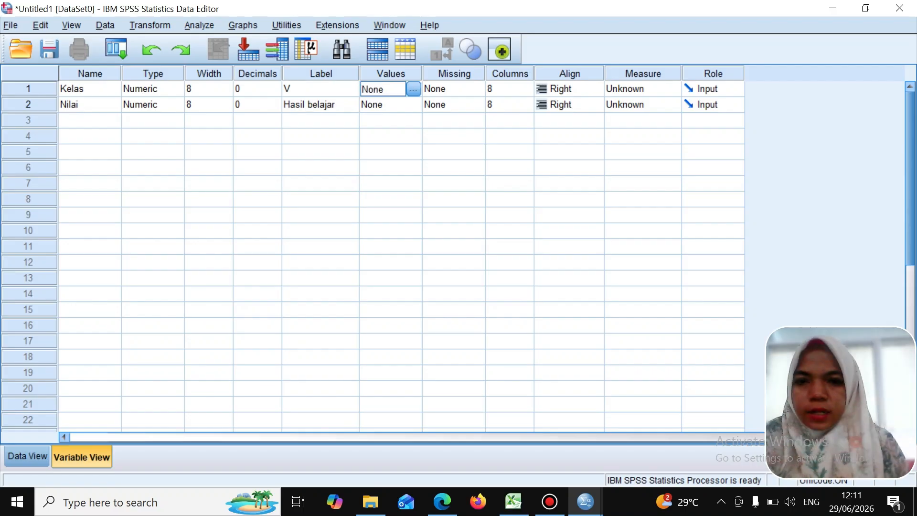
pyautogui.click(414, 89)
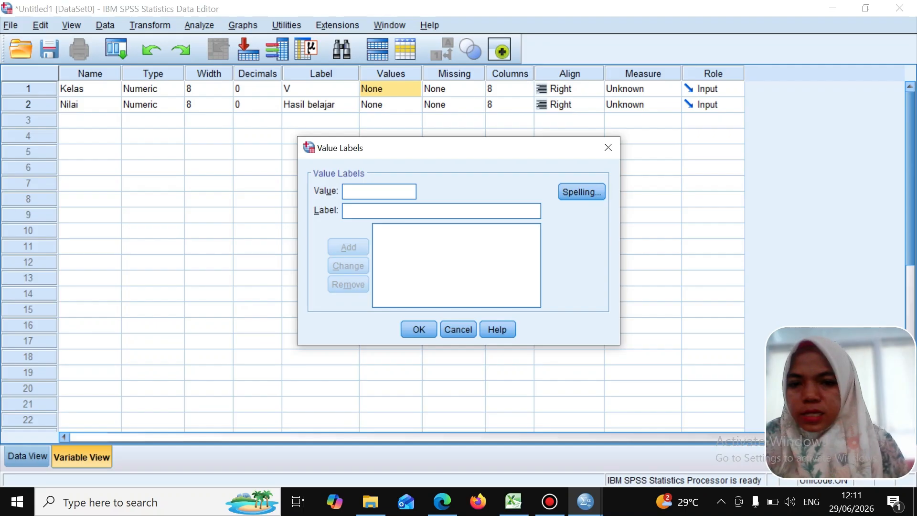
pyautogui.write('1')
pyautogui.press('Tab')
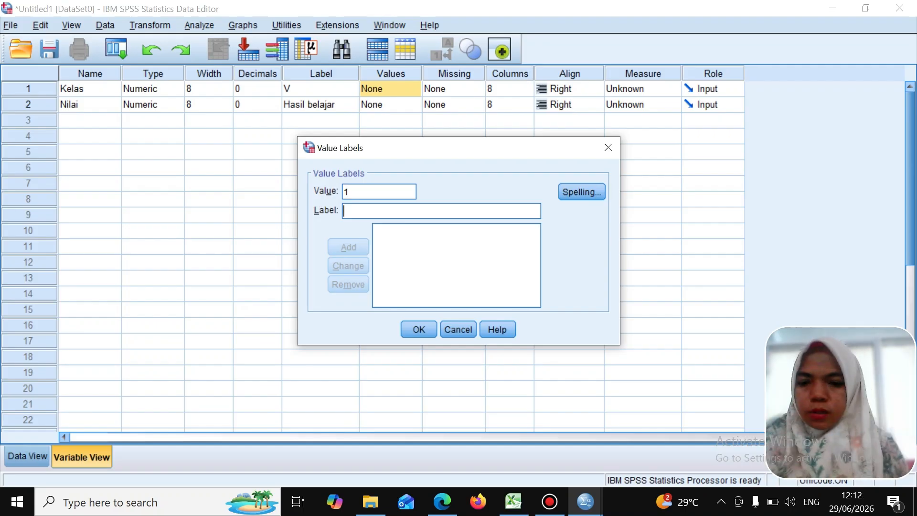
pyautogui.write('VA')
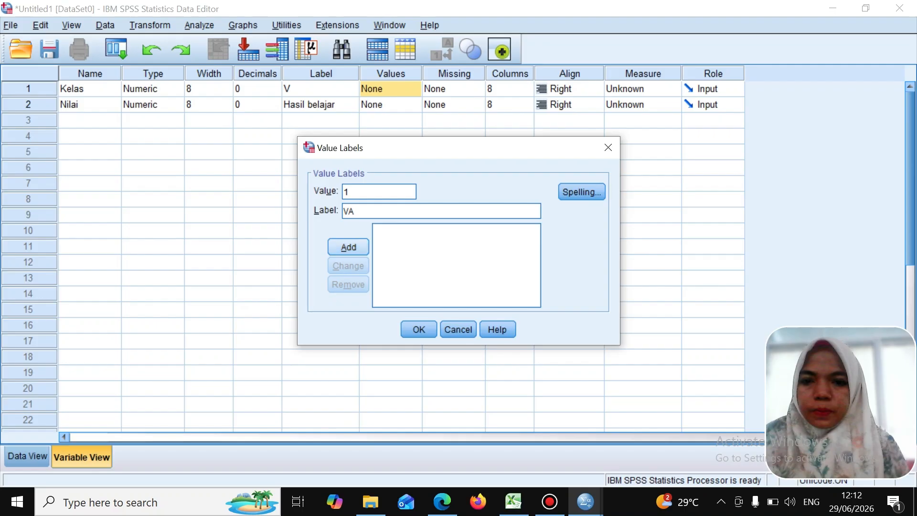
pyautogui.press('Return')
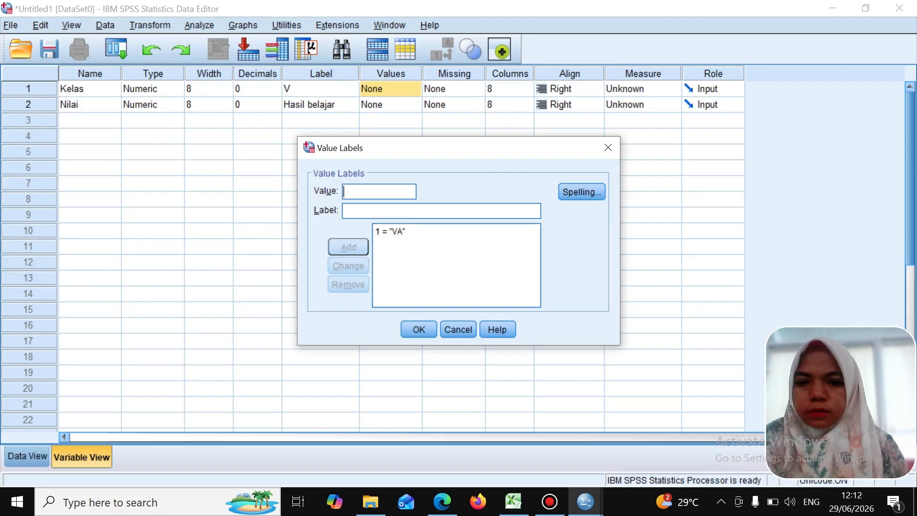
pyautogui.write('2')
pyautogui.press('Tab')
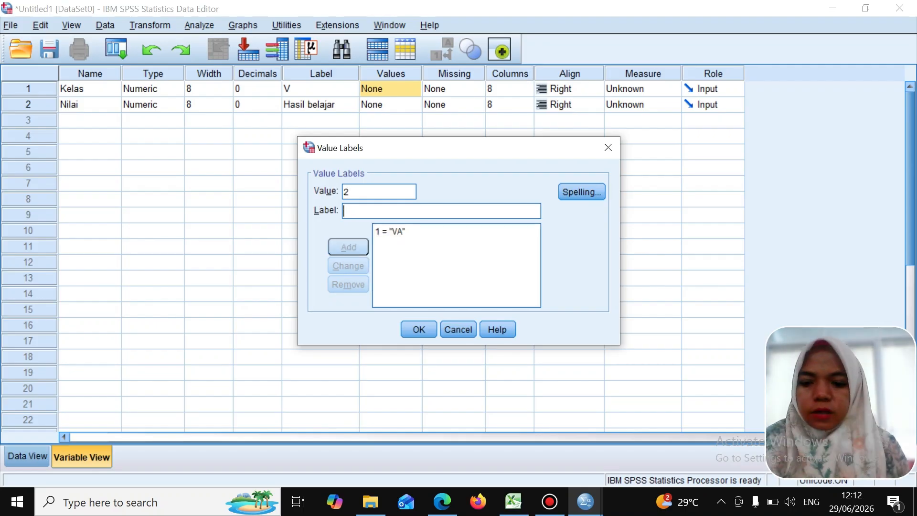
pyautogui.write('VB')
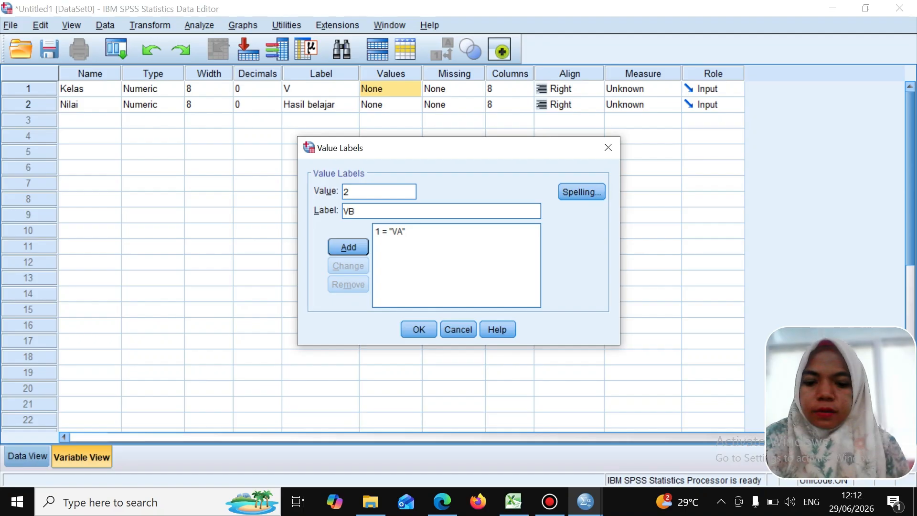
pyautogui.press('Return')
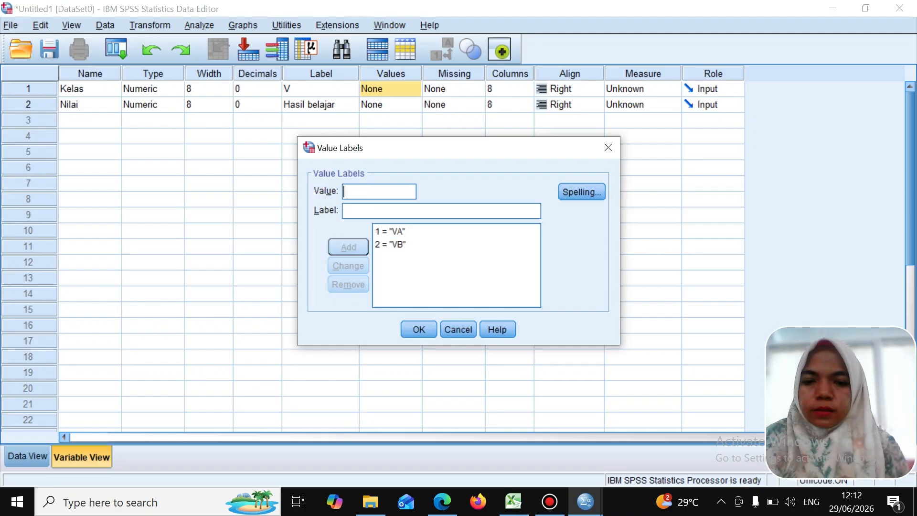
# Add the value label 3 = VC for Kelas and apply the value labels.
pyautogui.write('3')
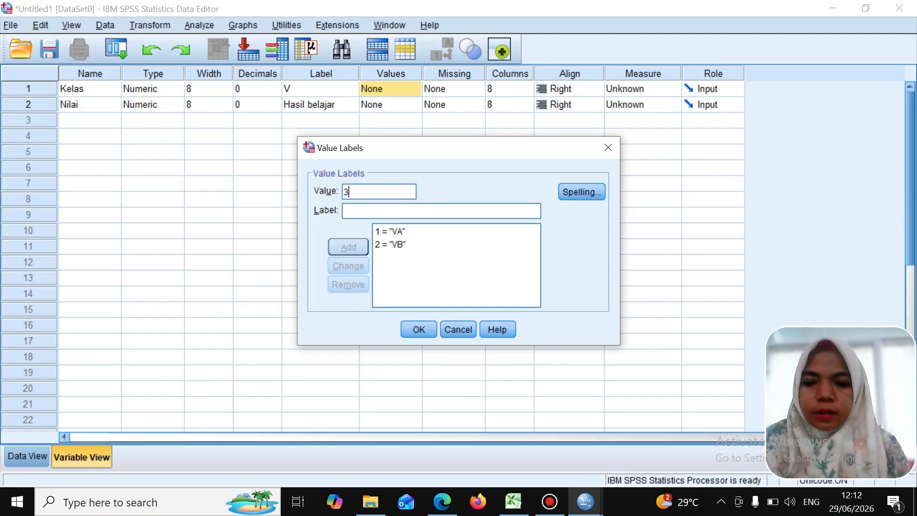
pyautogui.press('Tab')
pyautogui.write('VC')
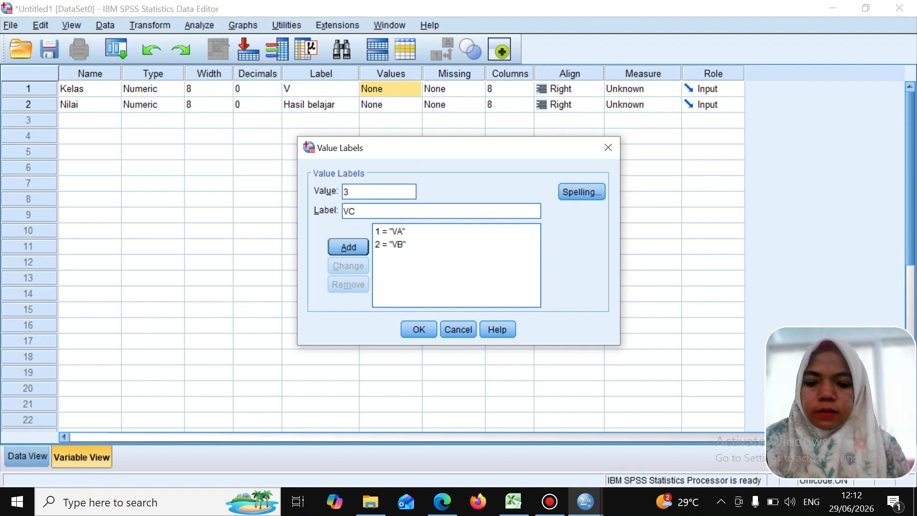
pyautogui.press('Return')
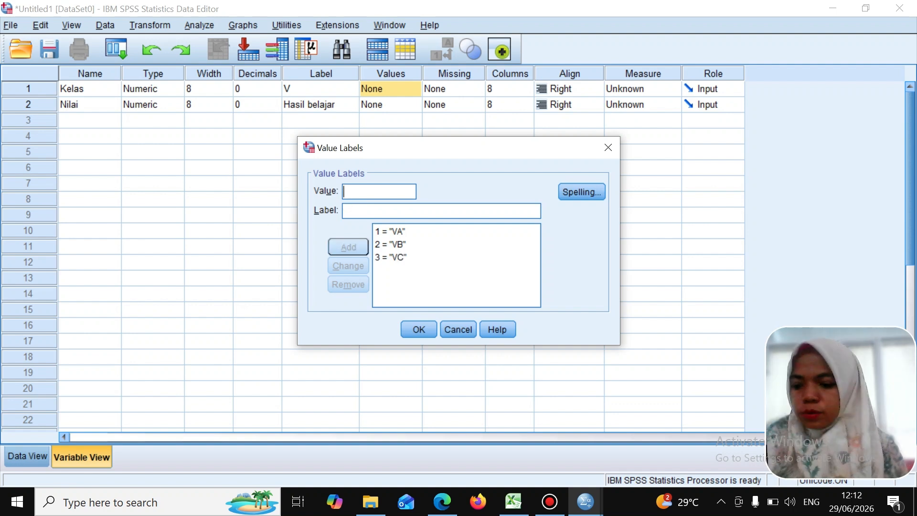
pyautogui.click(419, 329)
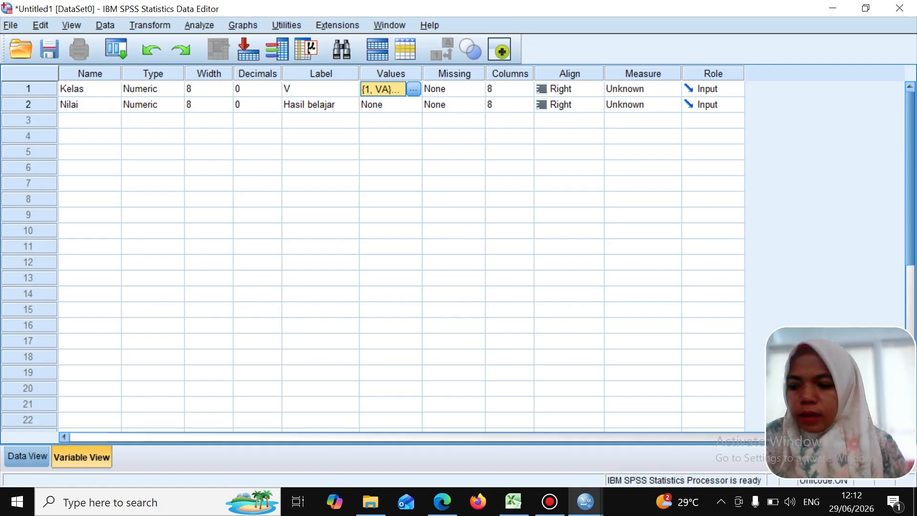
pyautogui.click(199, 25)
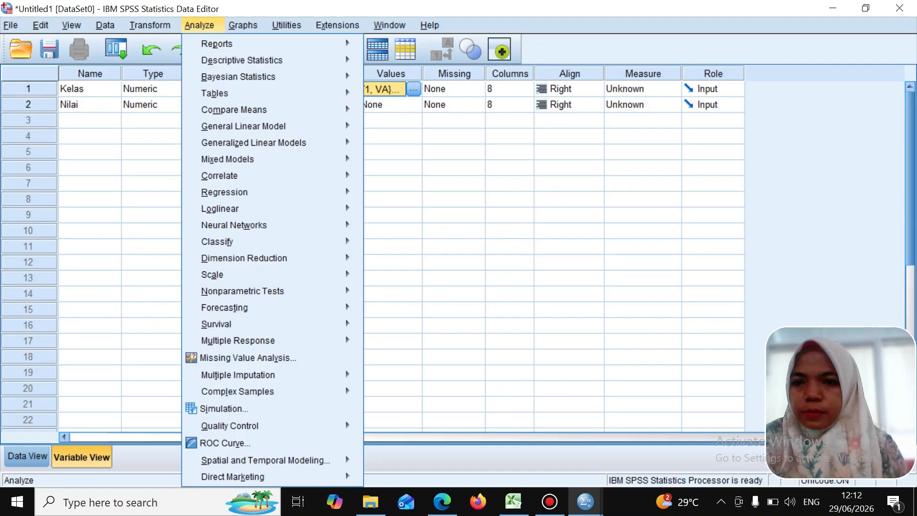
pyautogui.moveTo(286, 176)
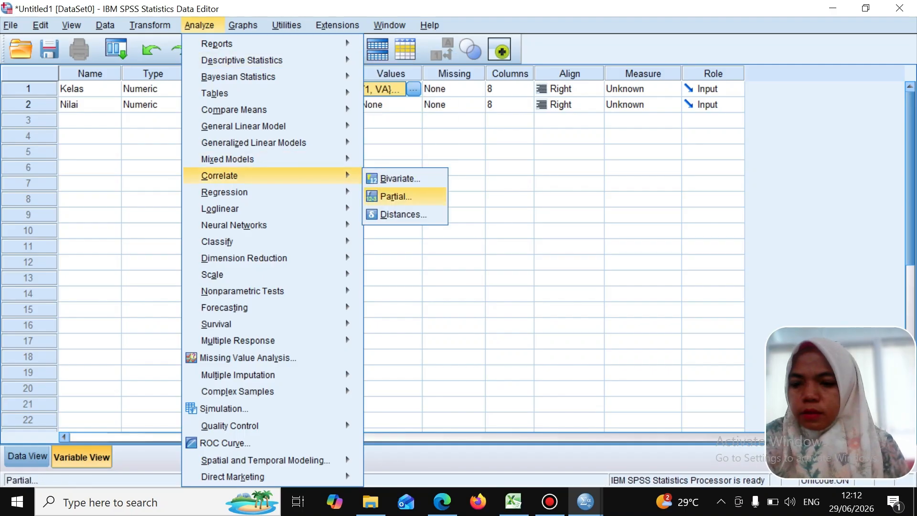
pyautogui.click(507, 231)
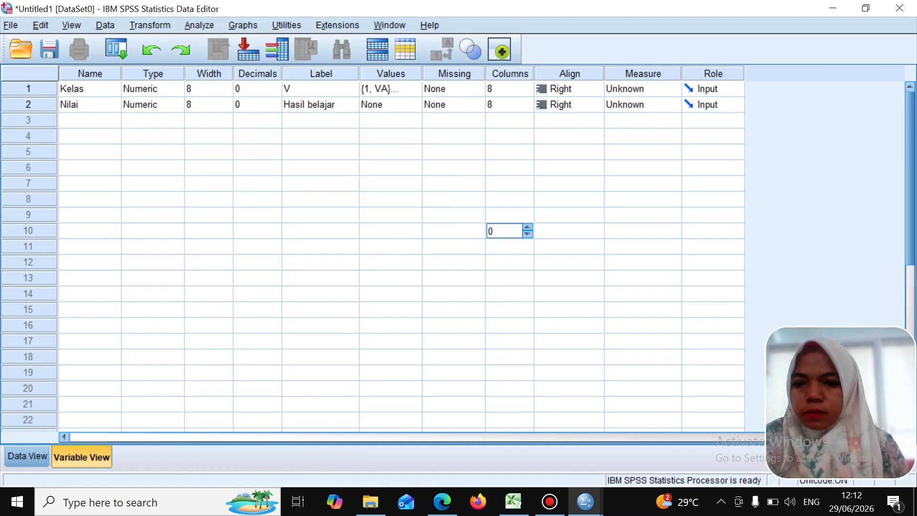
# Switch to the NILAI UNTUK SPSS workbook in Excel and copy the class codes in I5:I64.
pyautogui.click(27, 456)
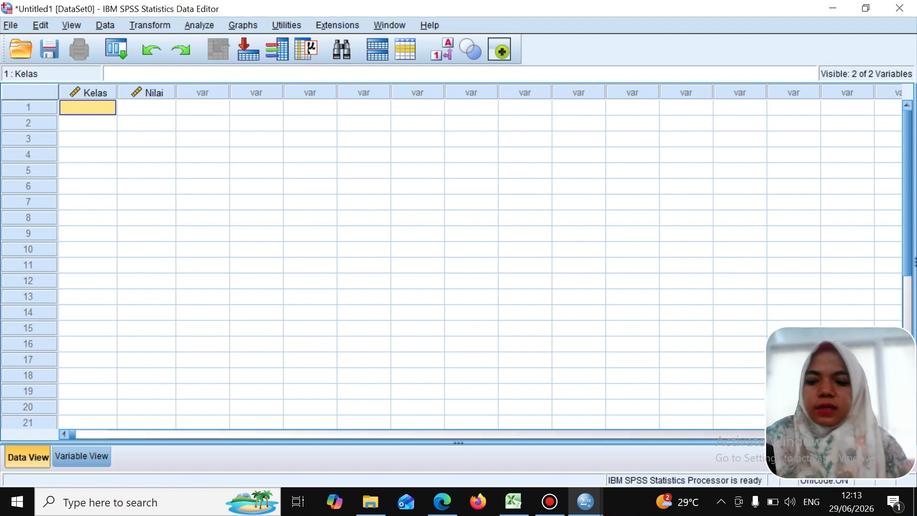
pyautogui.click(513, 502)
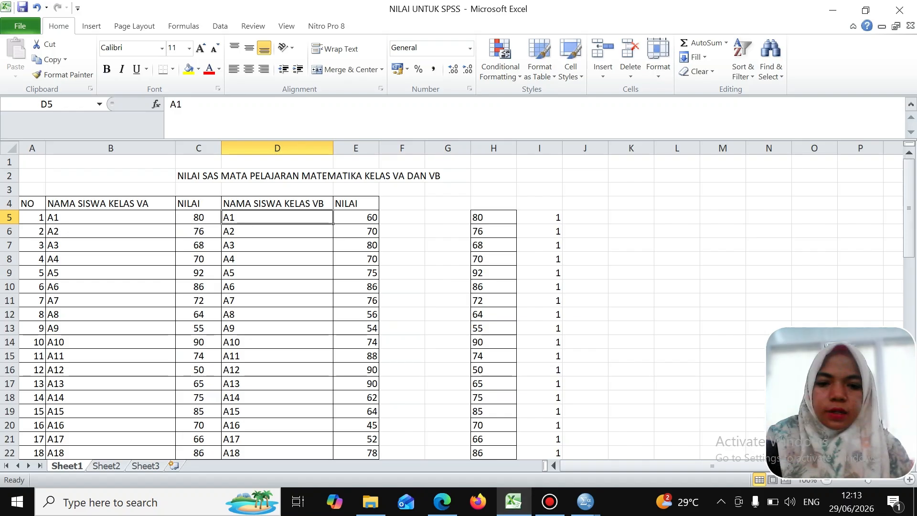
pyautogui.moveTo(540, 217); pyautogui.dragTo(561, 444)
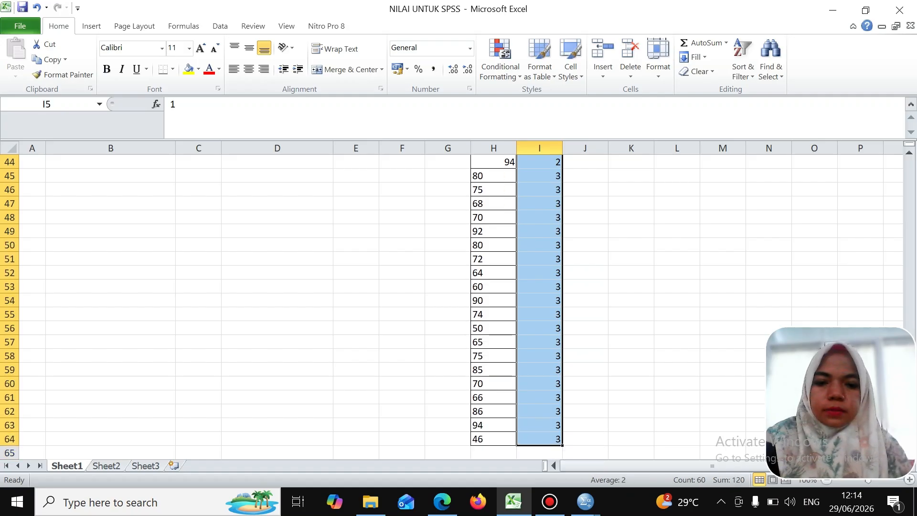
pyautogui.rightClick(545, 442)
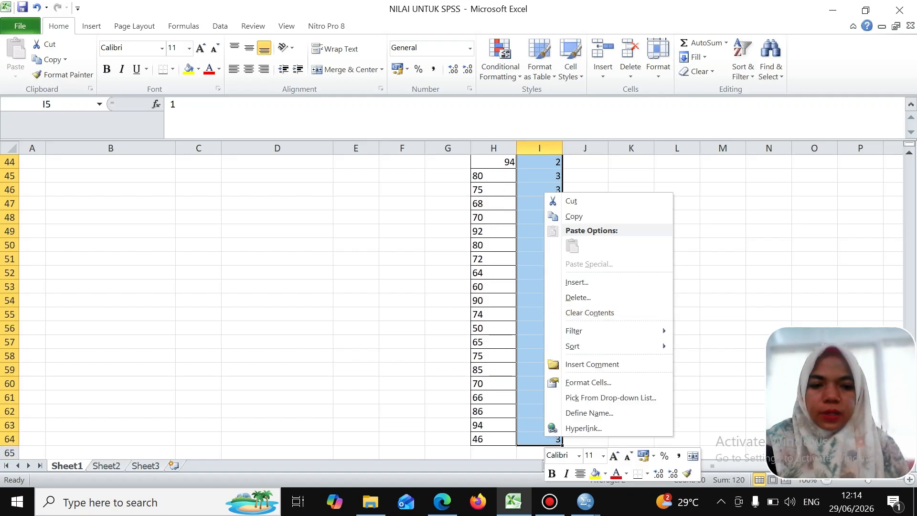
pyautogui.click(597, 217)
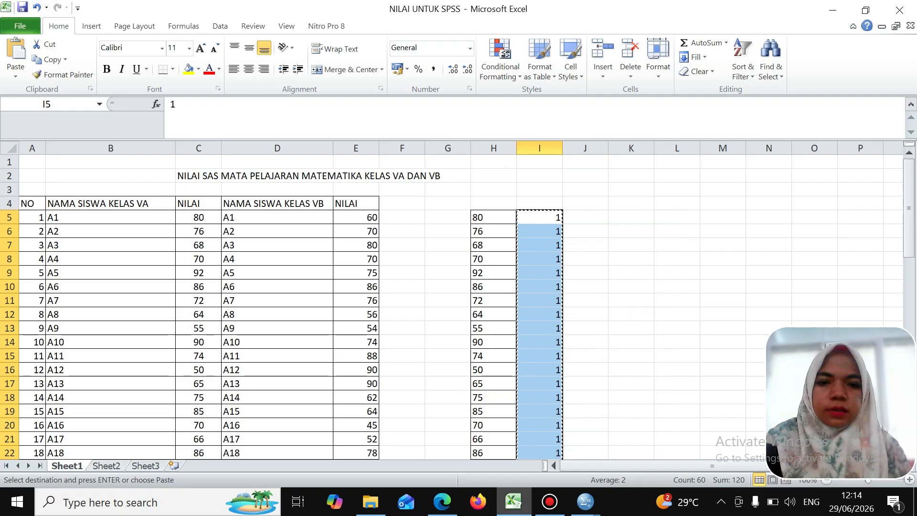
# Switch back to SPSS and paste the copied class codes into the Kelas column for cases 1 to 30.
pyautogui.click(586, 502)
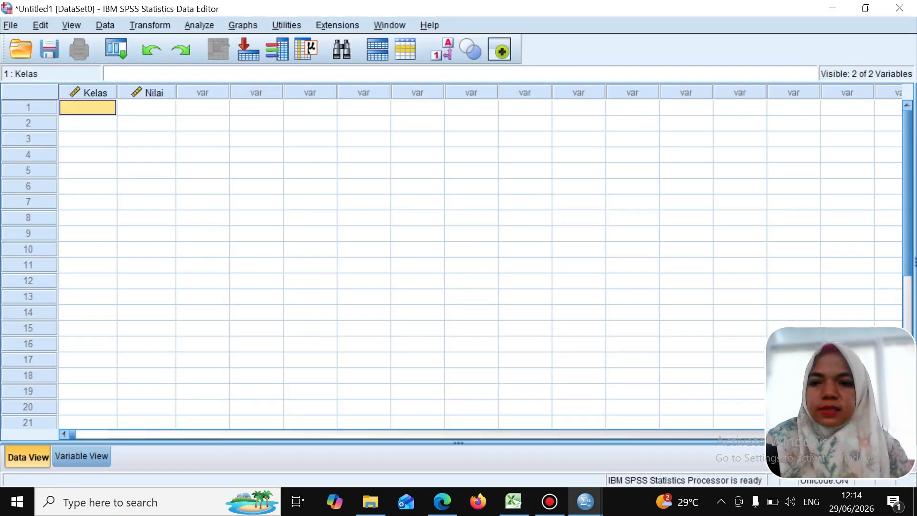
pyautogui.hotkey('shift', 'Down')
pyautogui.hotkey('shift', 'Down')
pyautogui.hotkey('shift', 'Down')
pyautogui.hotkey('shift', 'Down')
pyautogui.hotkey('shift', 'Down')
pyautogui.hotkey('shift', 'Down')
pyautogui.hotkey('shift', 'Down')
pyautogui.hotkey('shift', 'Down')
pyautogui.hotkey('shift', 'Down')
pyautogui.hotkey('shift', 'Down')
pyautogui.hotkey('shift', 'Down')
pyautogui.hotkey('shift', 'Down')
pyautogui.hotkey('shift', 'Down')
pyautogui.hotkey('shift', 'Down')
pyautogui.hotkey('shift', 'Down')
pyautogui.hotkey('shift', 'Down')
pyautogui.hotkey('shift', 'Down')
pyautogui.hotkey('shift', 'Down')
pyautogui.hotkey('shift', 'Down')
pyautogui.hotkey('shift', 'Down')
pyautogui.hotkey('shift', 'Down')
pyautogui.hotkey('shift', 'Down')
pyautogui.hotkey('shift', 'Down')
pyautogui.hotkey('shift', 'Down')
pyautogui.hotkey('shift', 'Down')
pyautogui.hotkey('shift', 'Down')
pyautogui.hotkey('shift', 'Down')
pyautogui.hotkey('shift', 'Down')
pyautogui.hotkey('shift', 'Down')
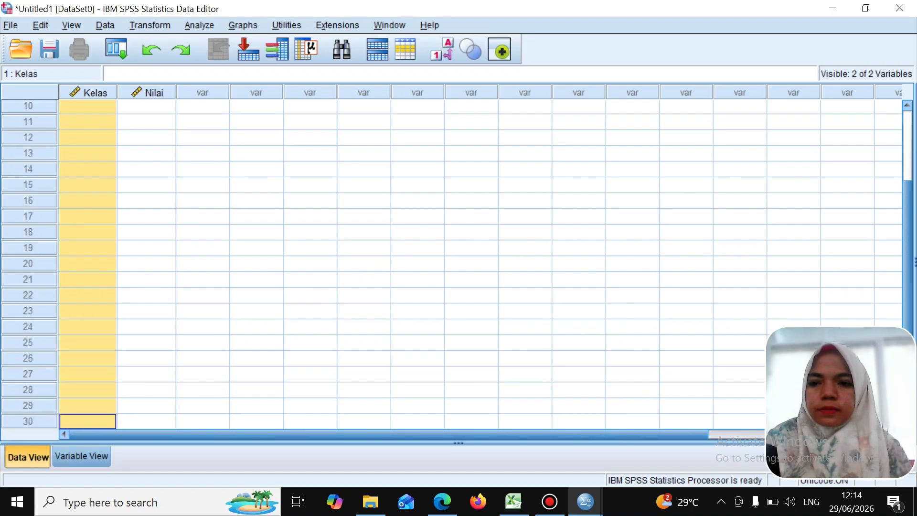
pyautogui.rightClick(90, 277)
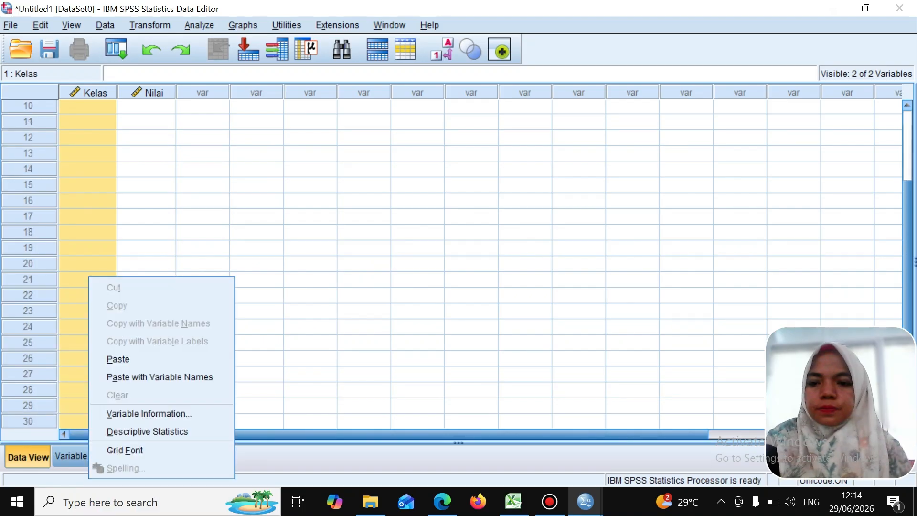
pyautogui.click(118, 358)
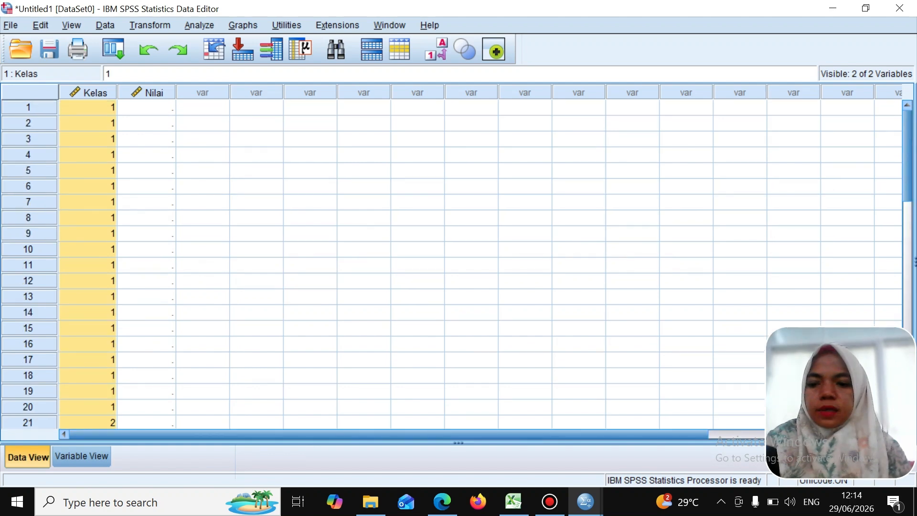
# Return to the Excel workbook and copy the scores of all classes in H5:H64.
pyautogui.click(514, 501)
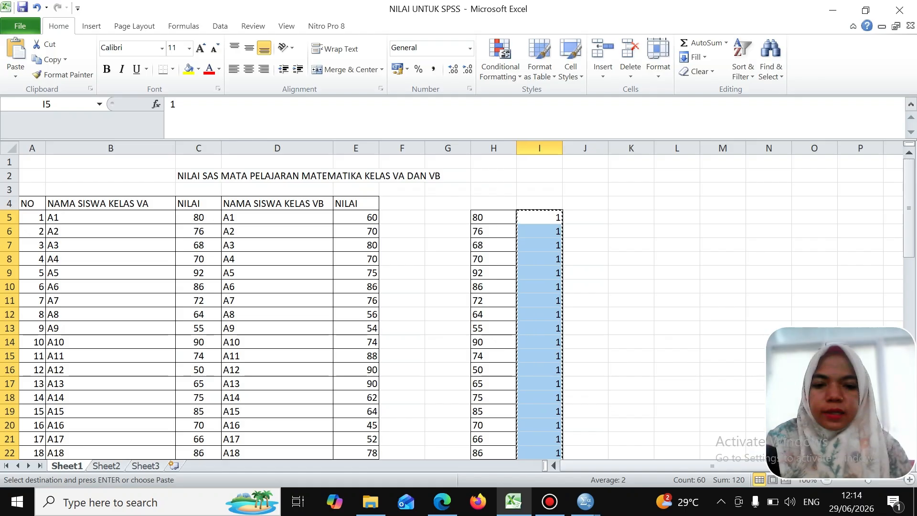
pyautogui.moveTo(496, 218); pyautogui.dragTo(506, 442)
pyautogui.rightClick(486, 440)
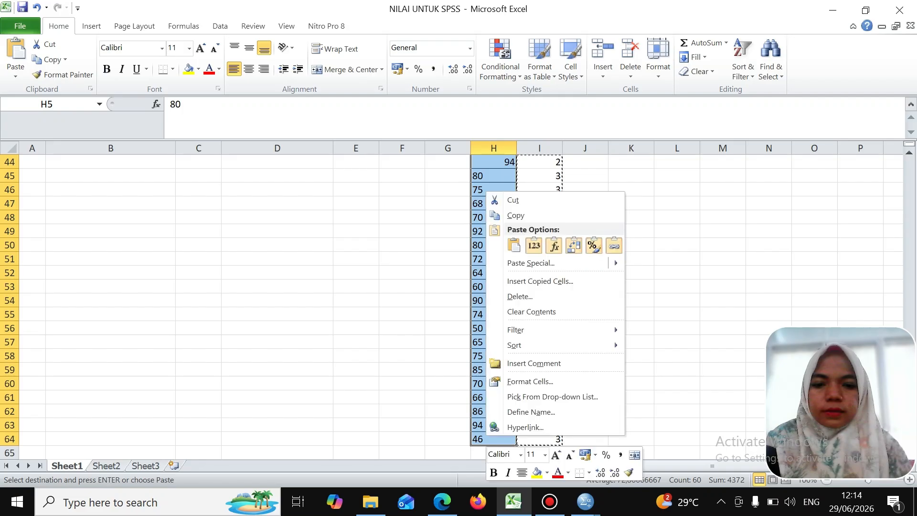
pyautogui.click(516, 216)
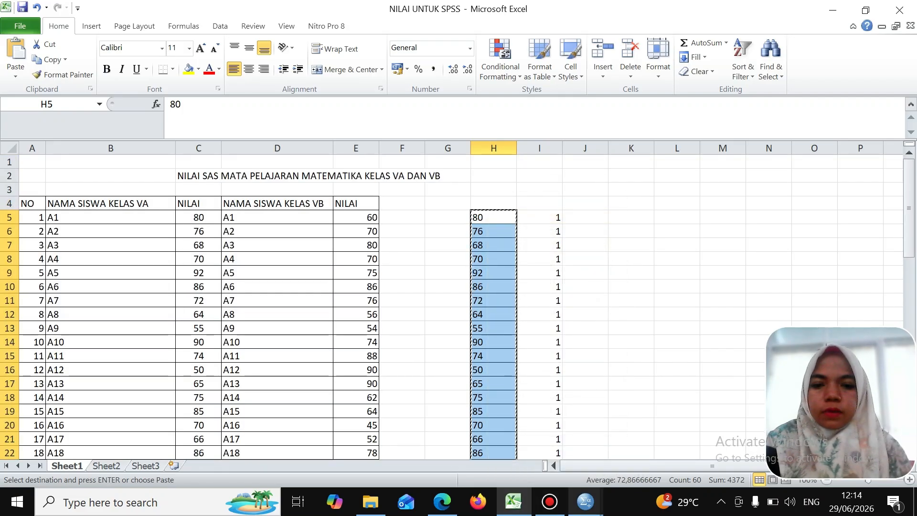
# Switch to SPSS and paste the copied scores into the Nilai column for cases 1 to 30.
pyautogui.click(585, 502)
pyautogui.click(508, 444)
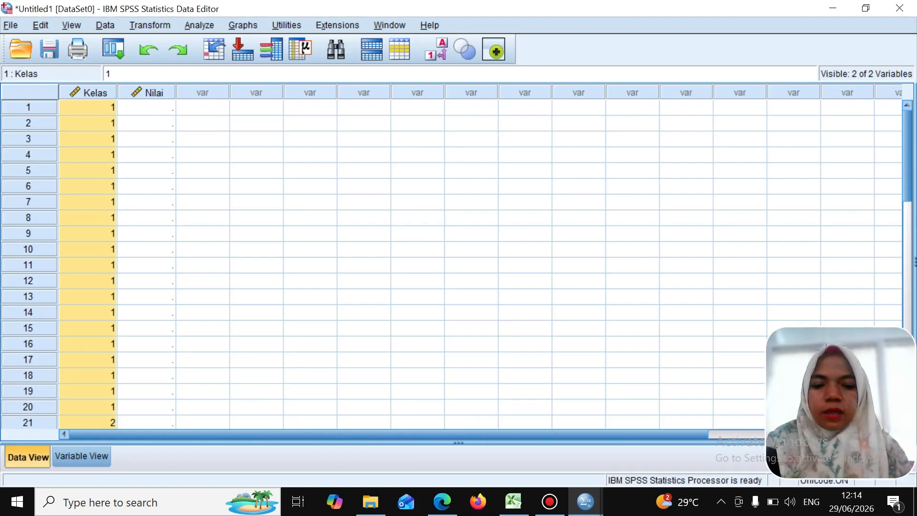
pyautogui.moveTo(147, 107); pyautogui.dragTo(146, 185)
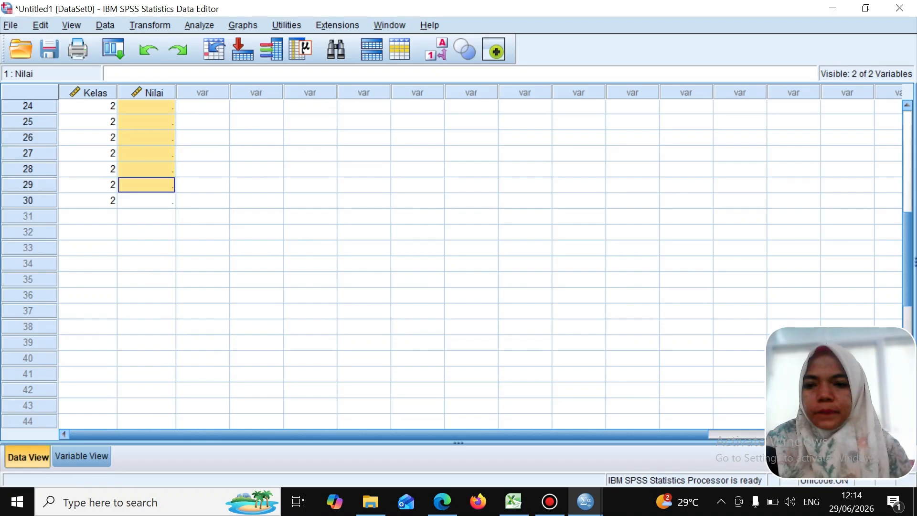
pyautogui.rightClick(134, 190)
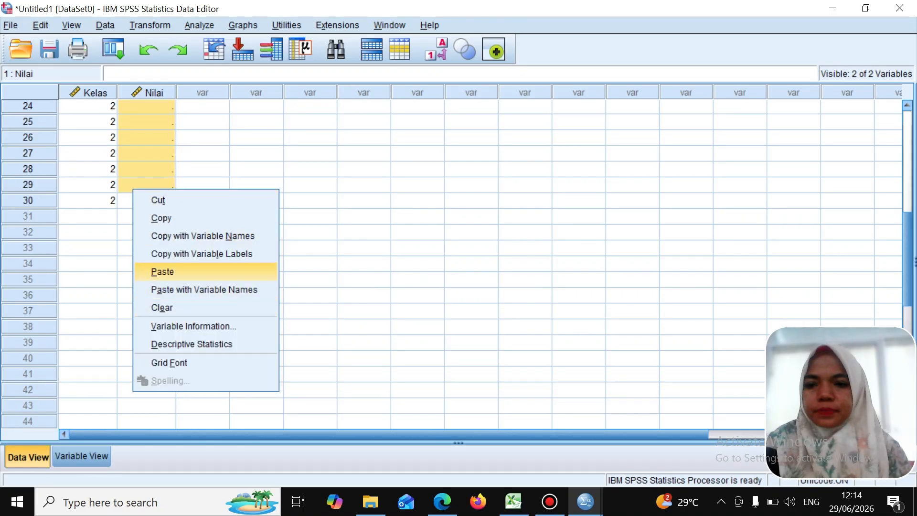
pyautogui.click(162, 271)
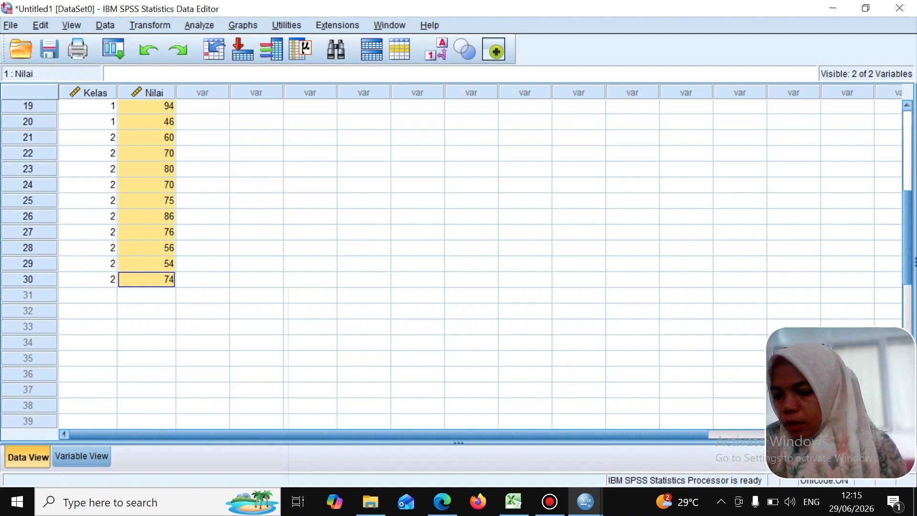
pyautogui.click(364, 264)
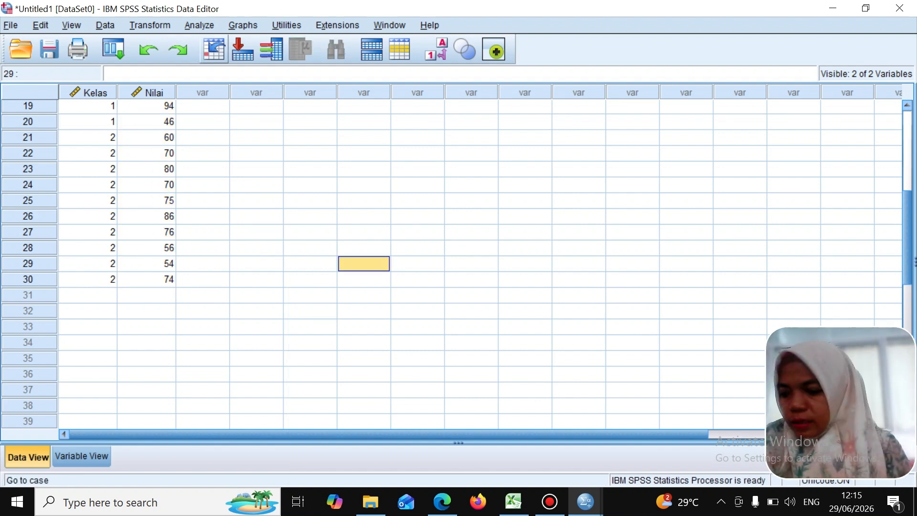
# Set up a One-Way ANOVA with Hasil belajar [Nilai] as the dependent variable and V [Kelas] as the factor.
pyautogui.click(199, 24)
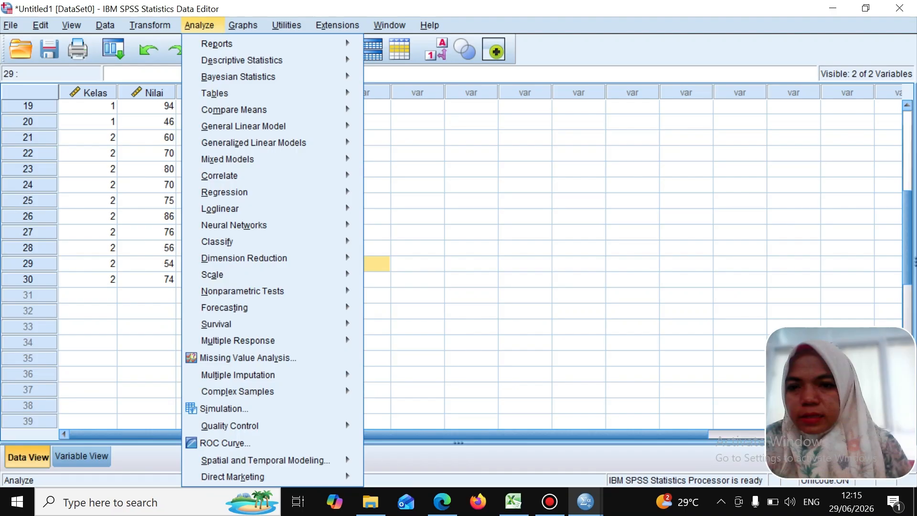
pyautogui.moveTo(234, 109)
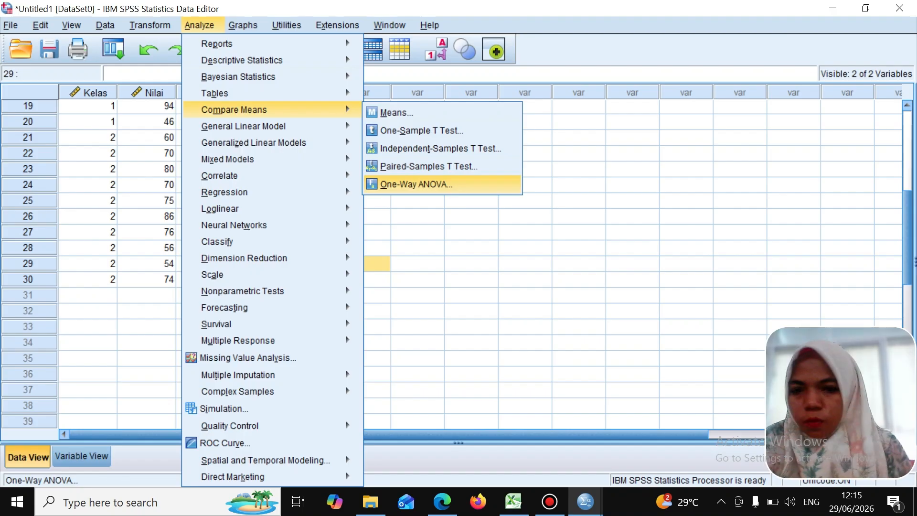
pyautogui.press('Return')
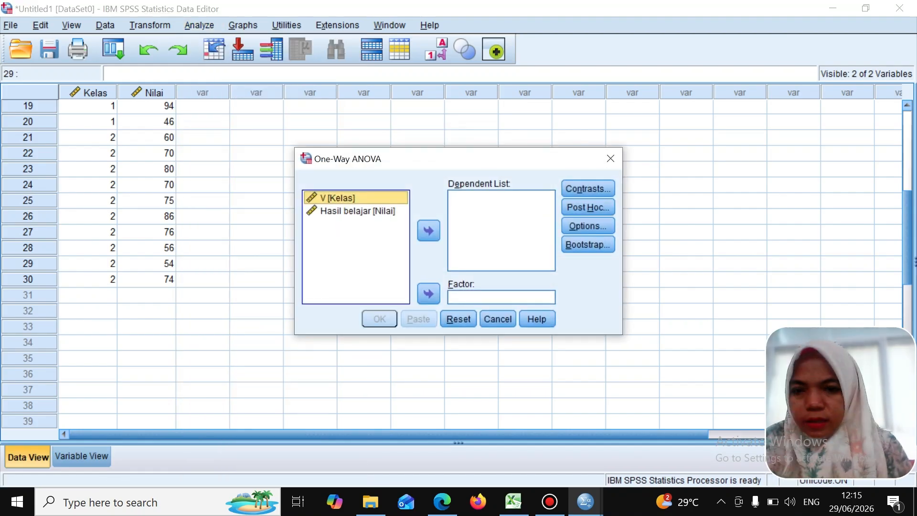
pyautogui.click(357, 211)
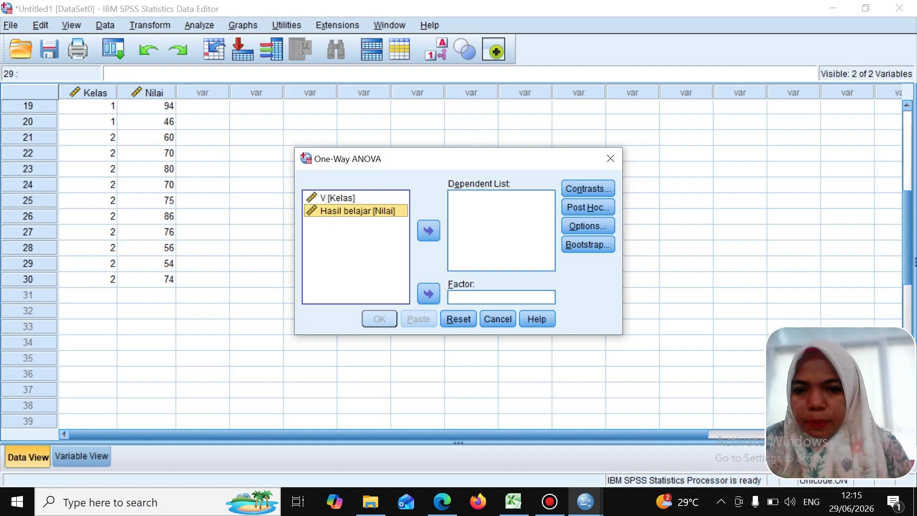
pyautogui.moveTo(357, 211); pyautogui.dragTo(483, 203)
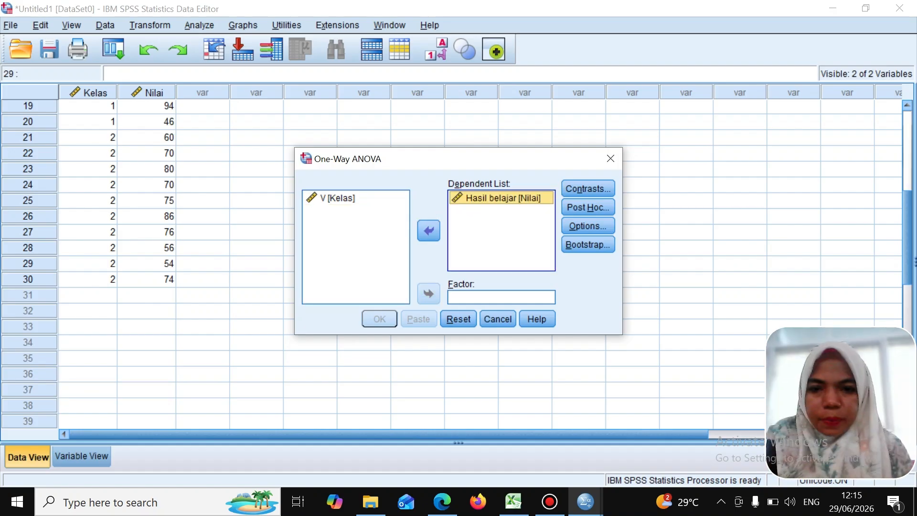
pyautogui.moveTo(338, 197); pyautogui.dragTo(480, 301)
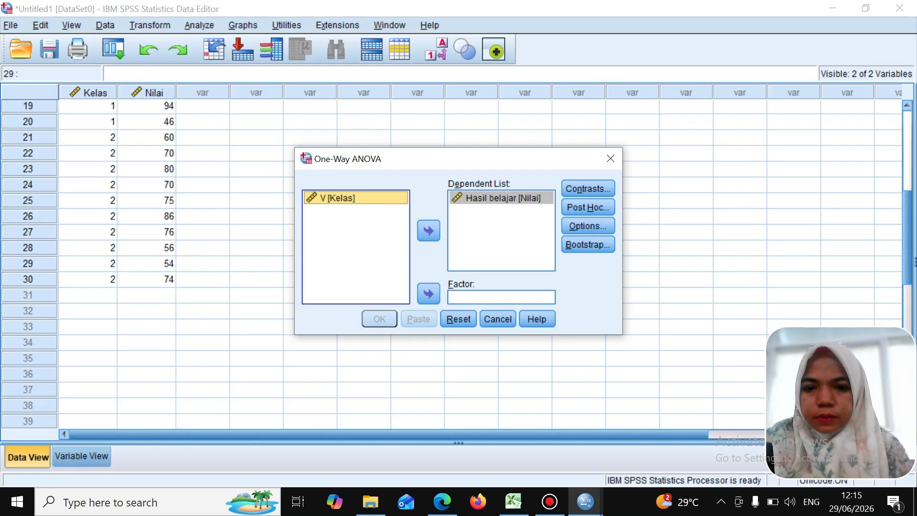
pyautogui.moveTo(337, 198); pyautogui.dragTo(489, 300)
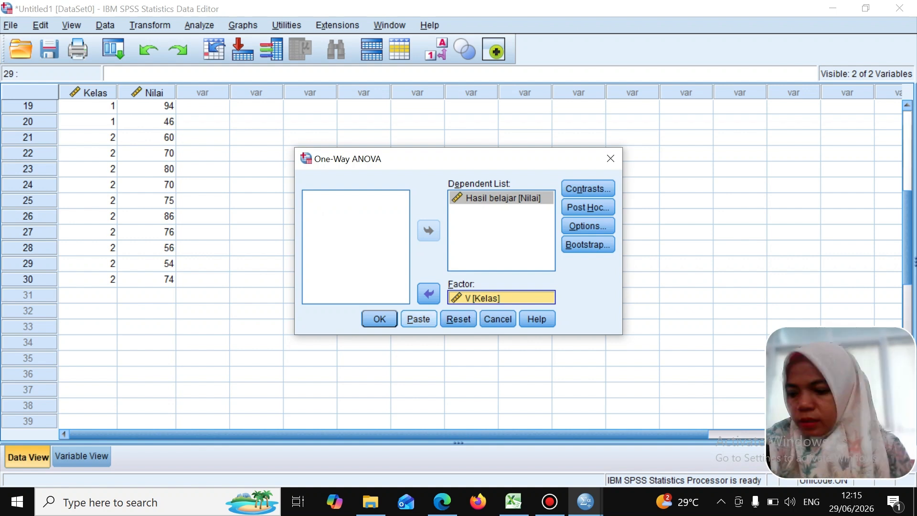
# Include Descriptive statistics and the Homogeneity of variance test in the One-Way ANOVA and run the analysis.
pyautogui.click(588, 226)
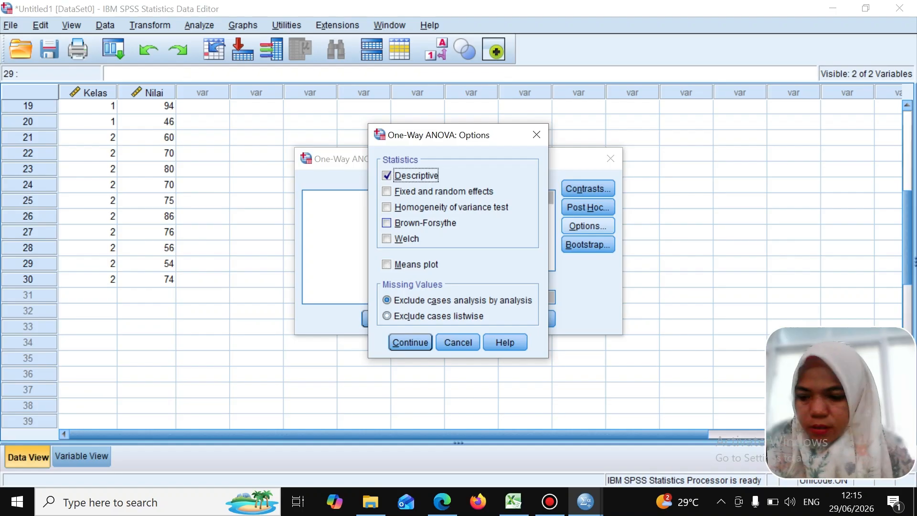
pyautogui.click(386, 207)
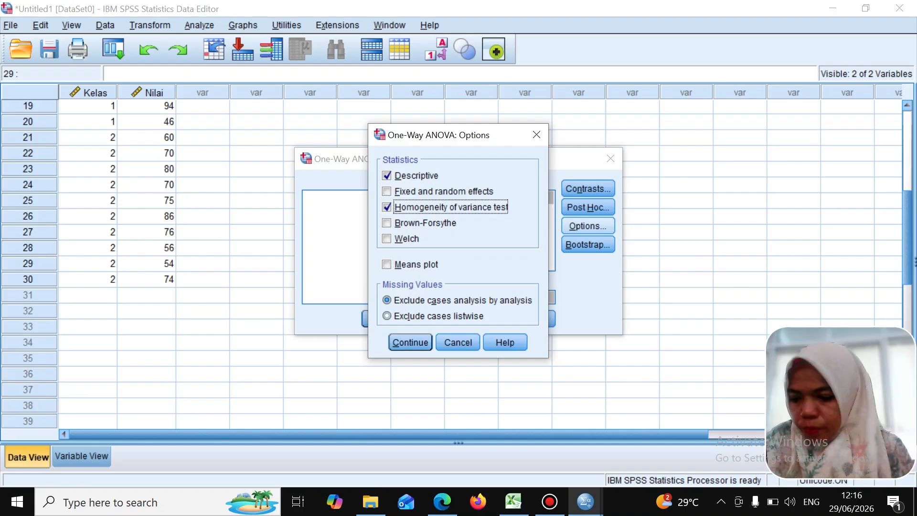
pyautogui.click(410, 342)
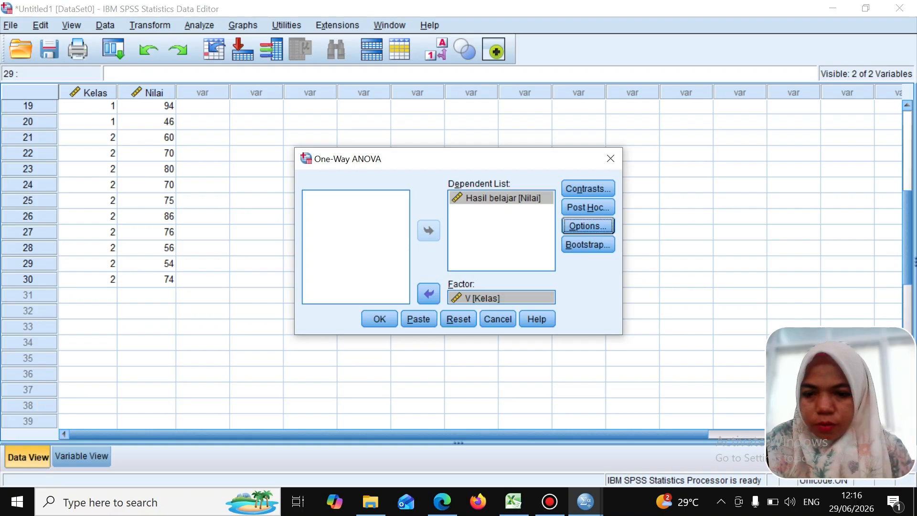
pyautogui.click(380, 319)
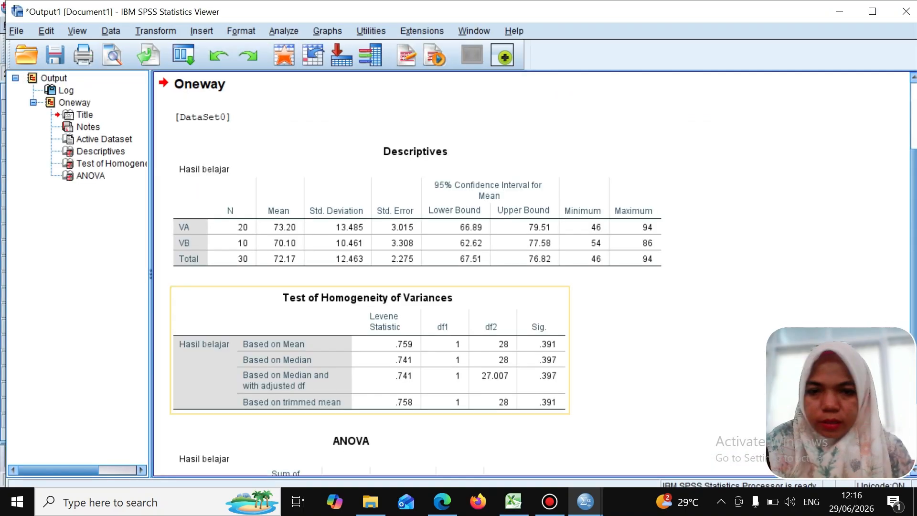
# Switch to the PDF in Edge and read the interpretation rules for the One-Way ANOVA test.
pyautogui.click(442, 501)
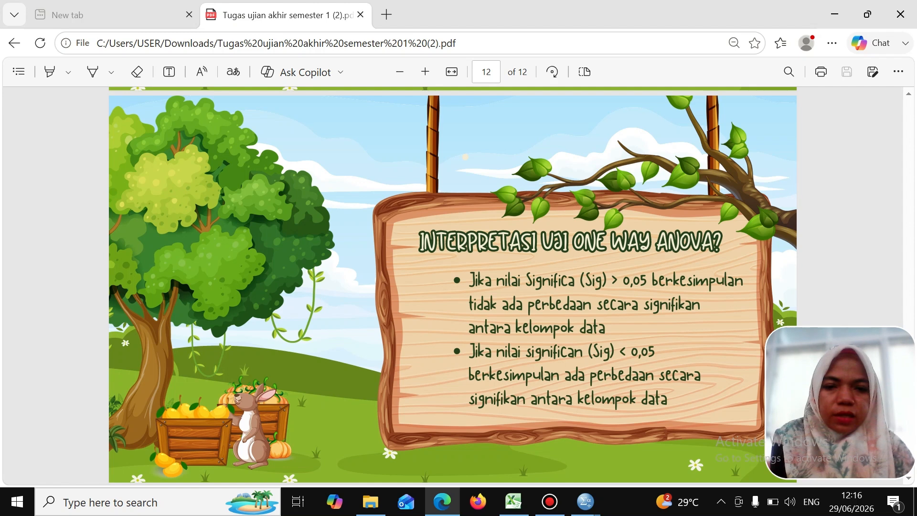